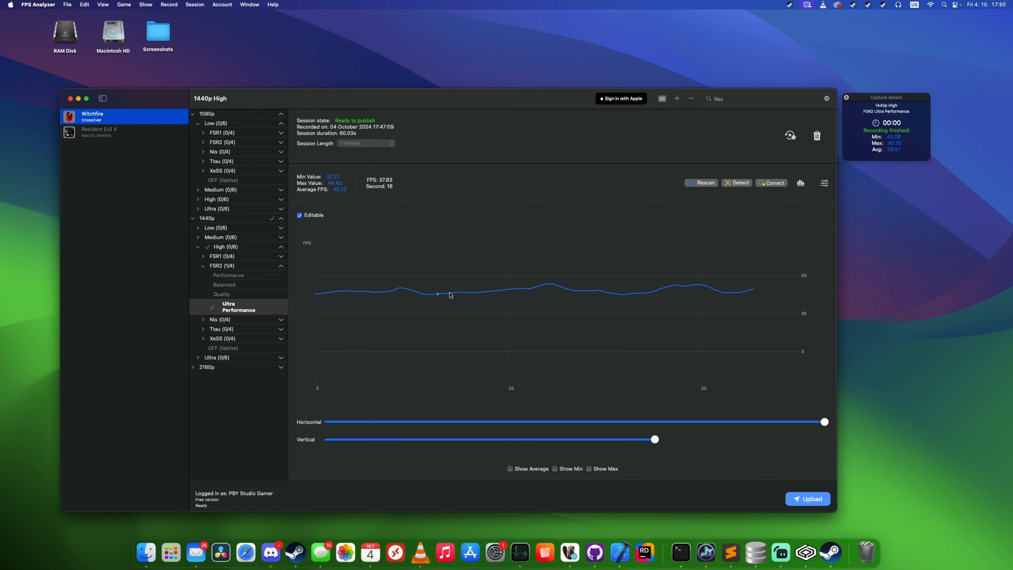
Select points on the Witchfire 1440p FPS curve, including second 24, to inspect their values
left_click(499, 292)
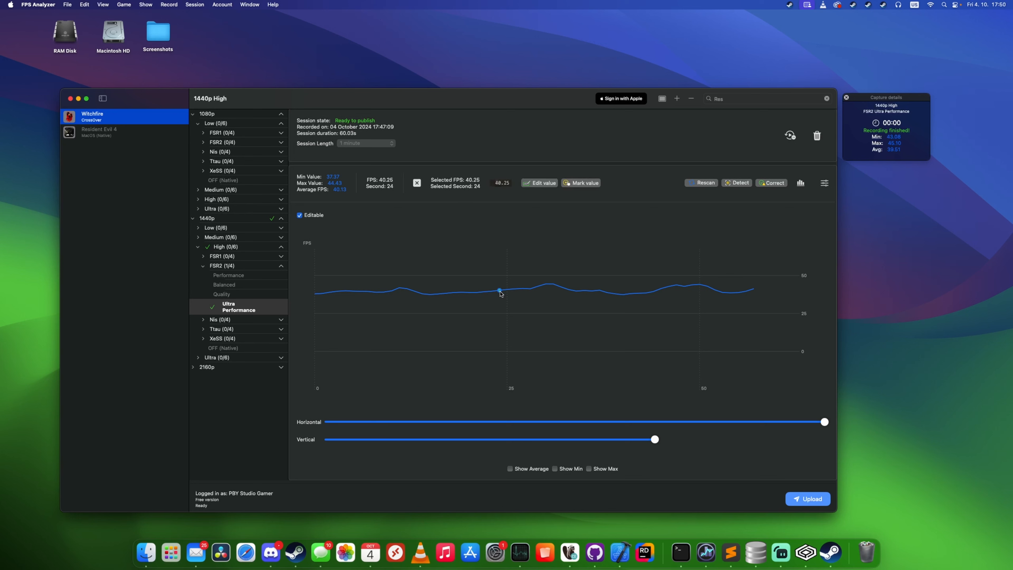
left_click(425, 295)
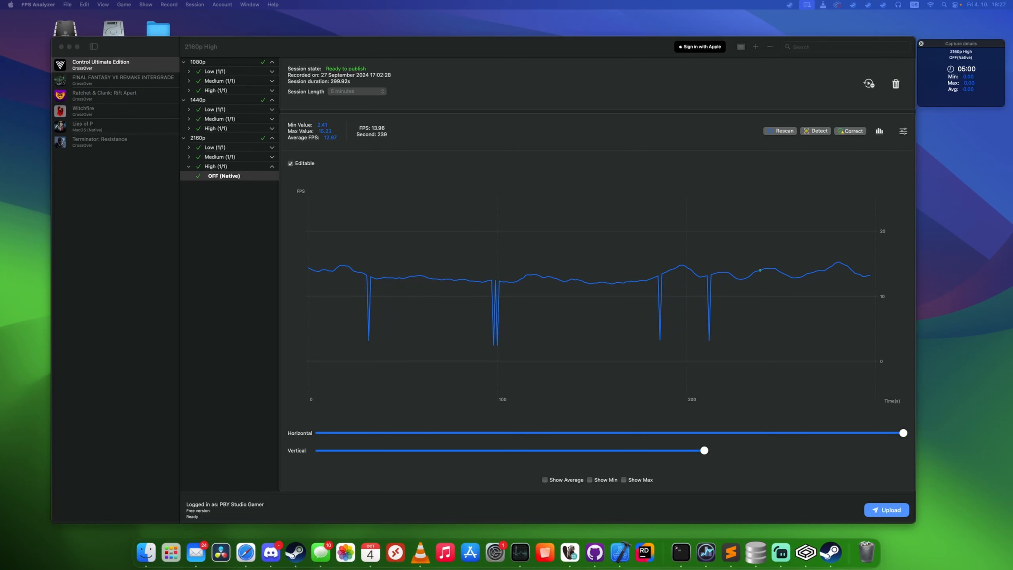
Select the sharp dips at seconds 32 and 186 on the 2160p High chart to examine their recorded values
left_click(782, 131)
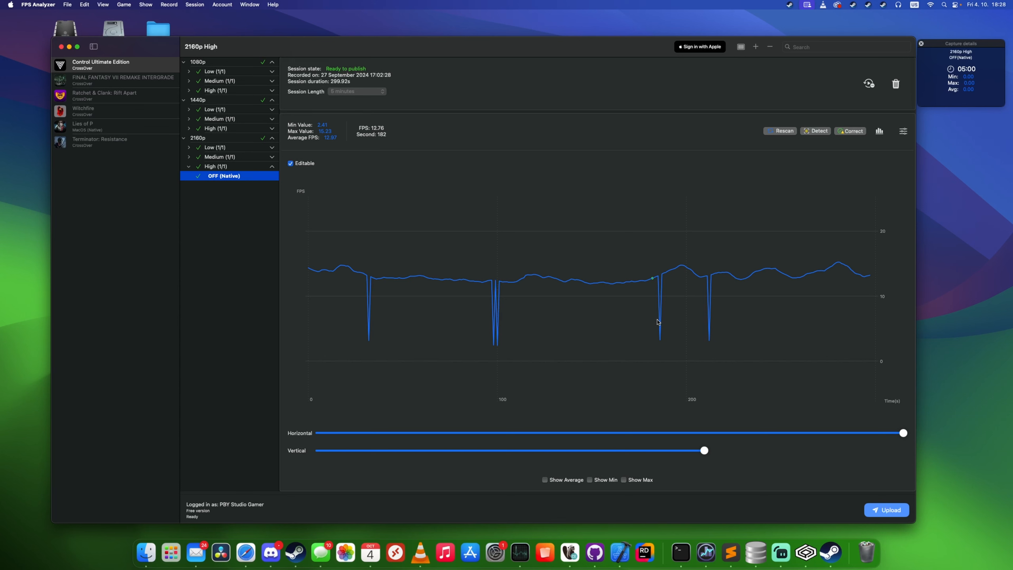
left_click(369, 341)
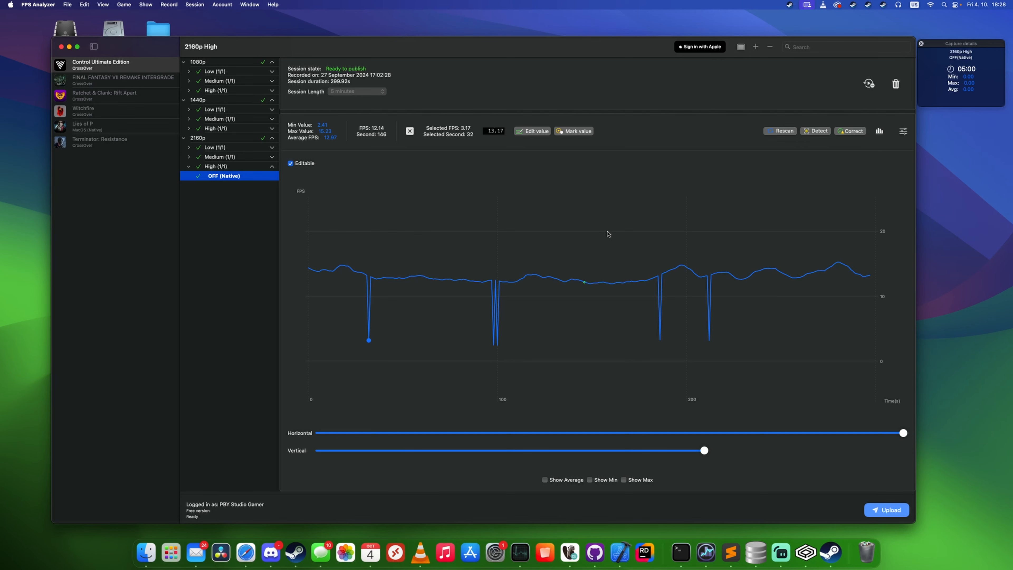
left_click(828, 133)
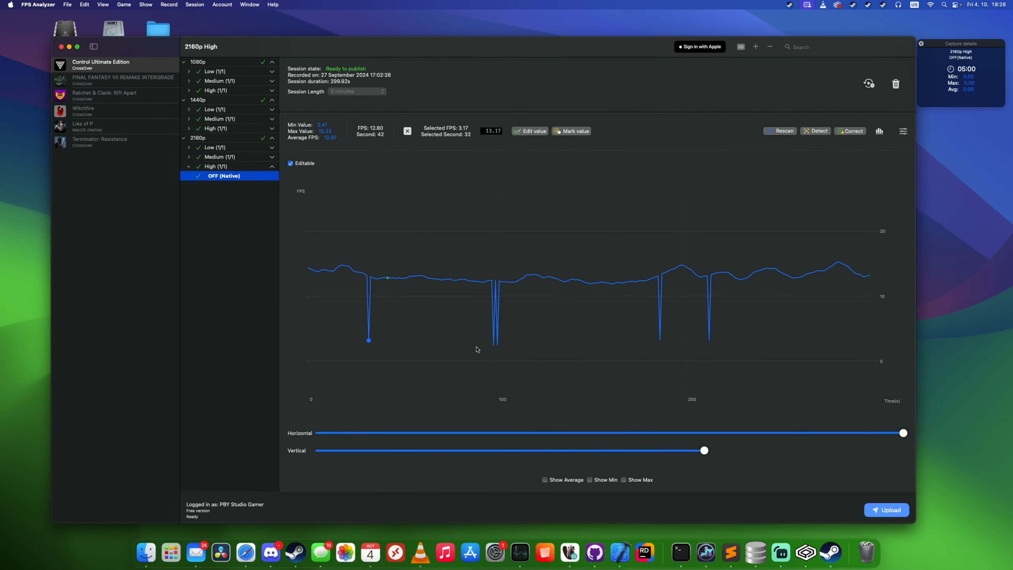
left_click(658, 284)
left_click(661, 341)
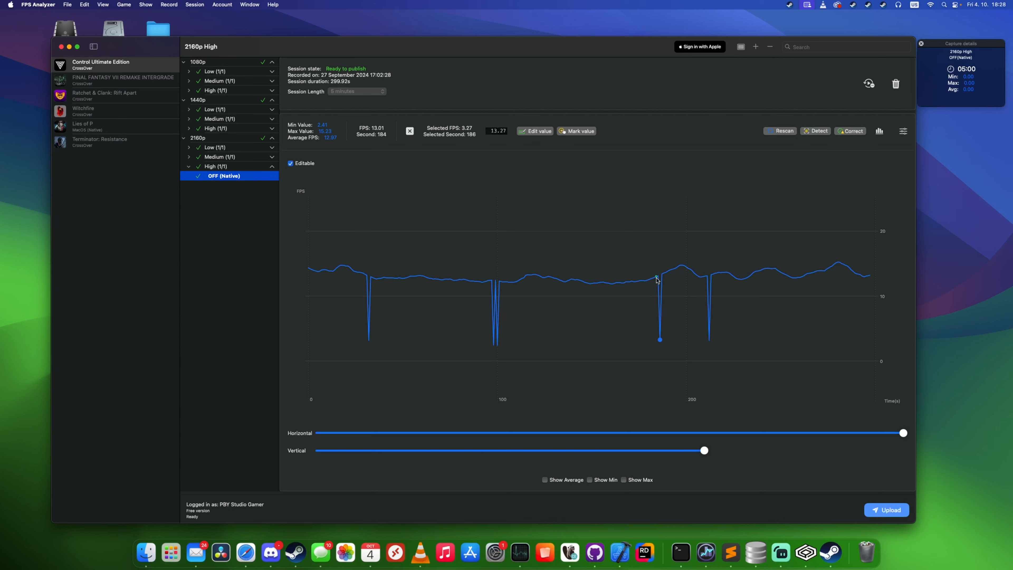
Set the warning threshold to 5, detect the suspicious values in the 2160p High session and run the automatic correction
left_click(903, 131)
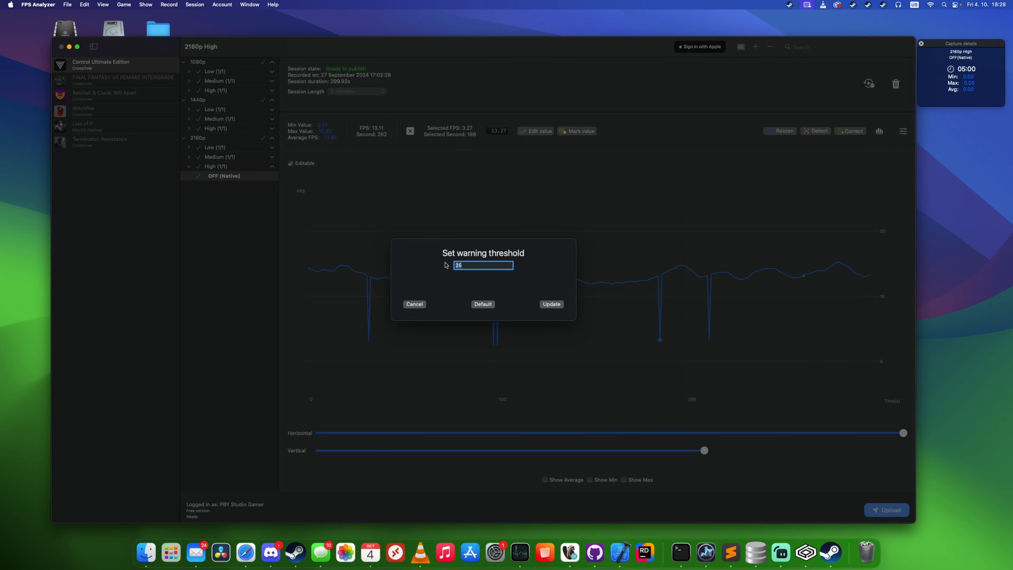
type("5")
left_click(551, 304)
left_click(821, 133)
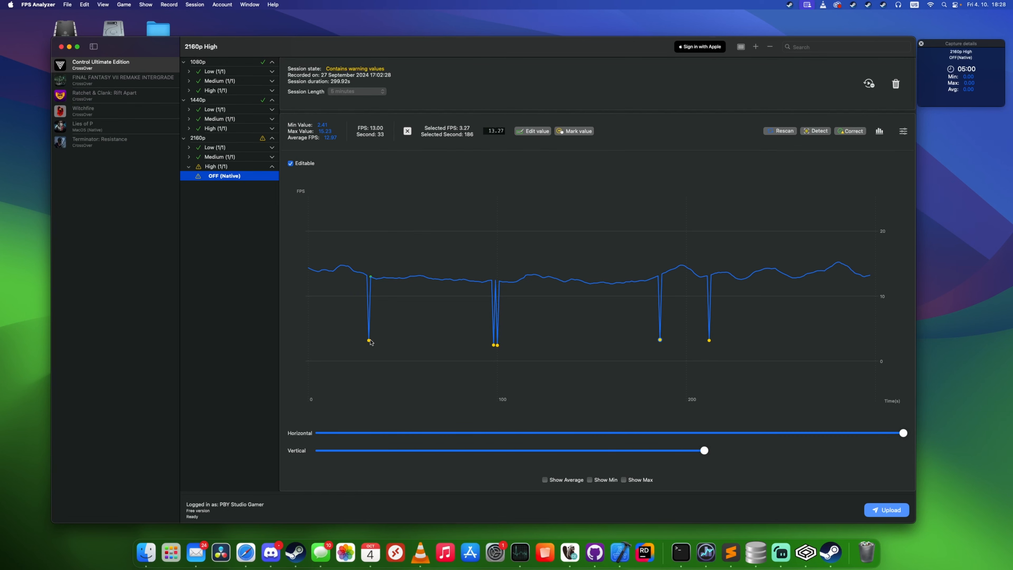
left_click(851, 131)
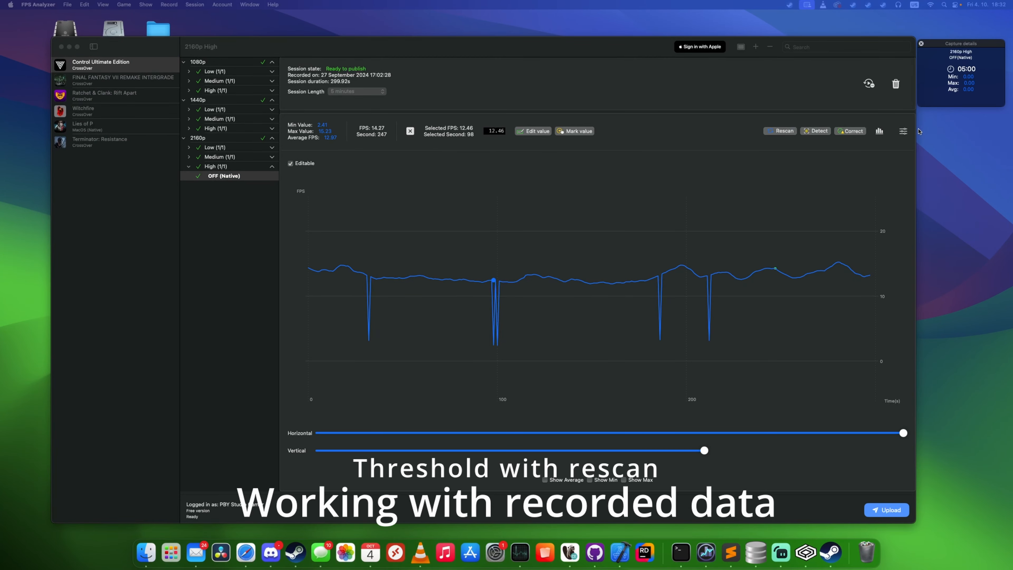
Set the warning threshold to 5 for the 2160p High session and rescan its recorded data
left_click(903, 131)
left_click(487, 265)
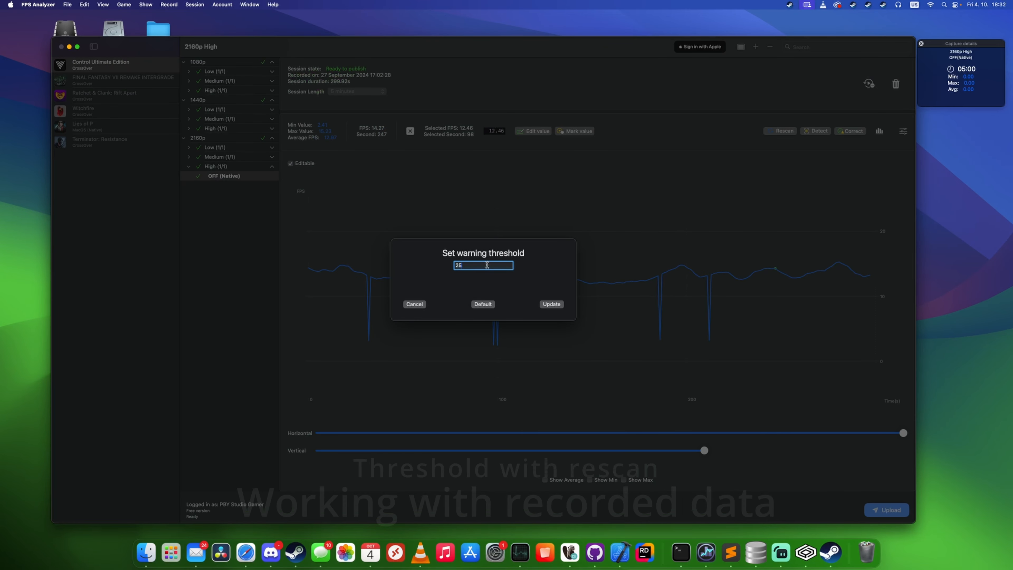
left_click_drag(474, 265, 425, 265)
type("5")
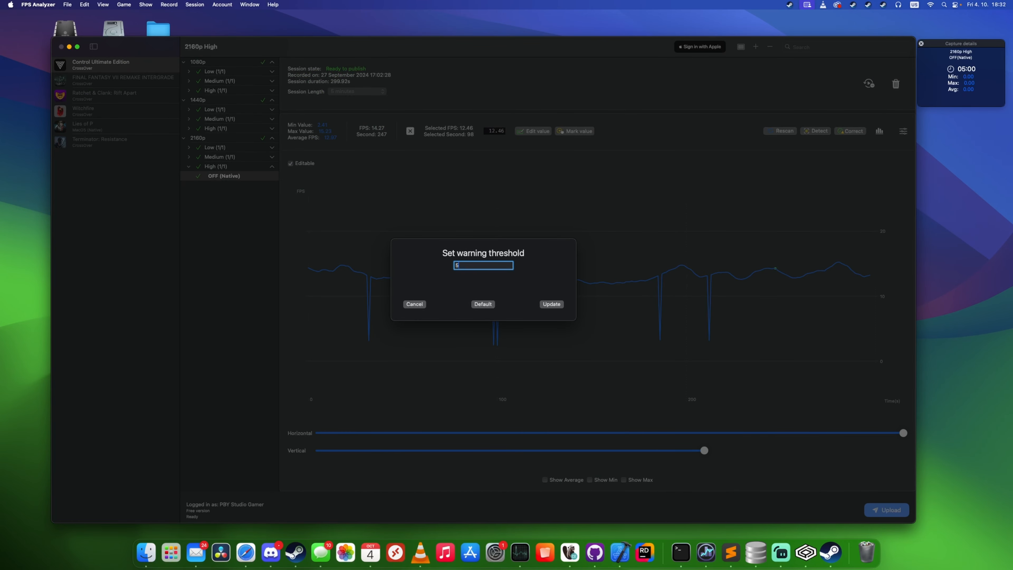
key("Return")
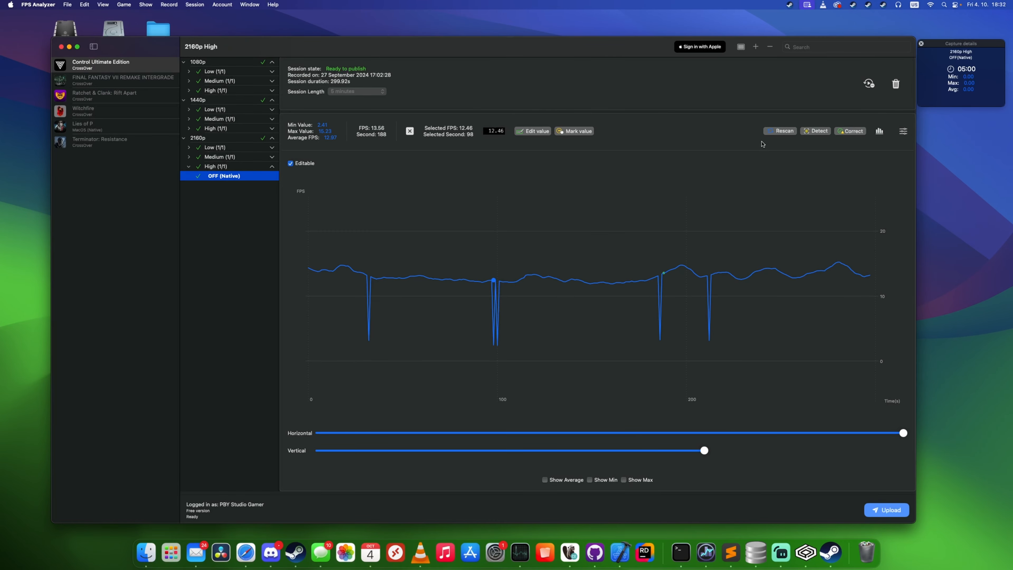
left_click(780, 131)
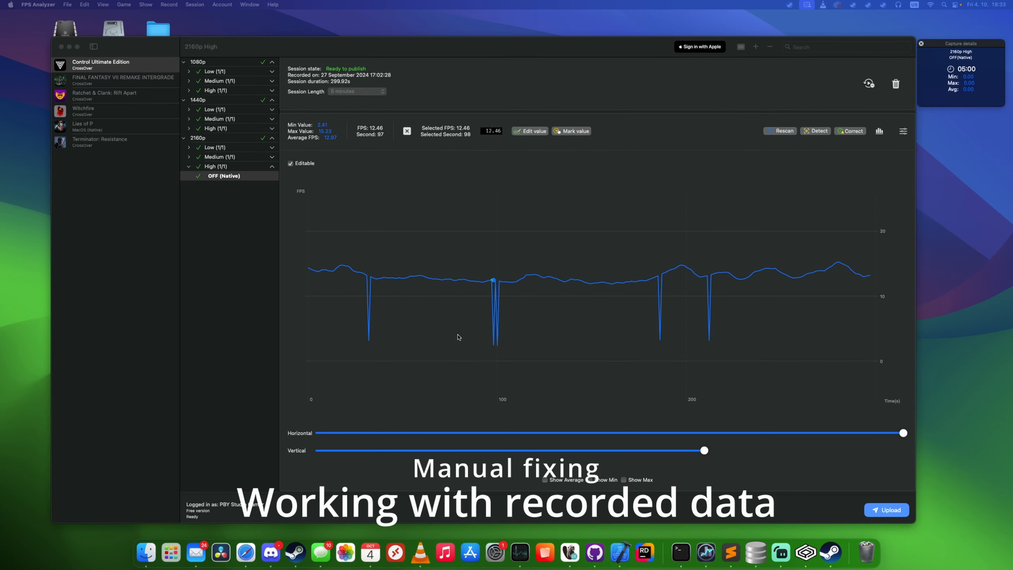
Flag the low FPS dips of the 2160p High session using a warning threshold of 5
left_click(369, 340)
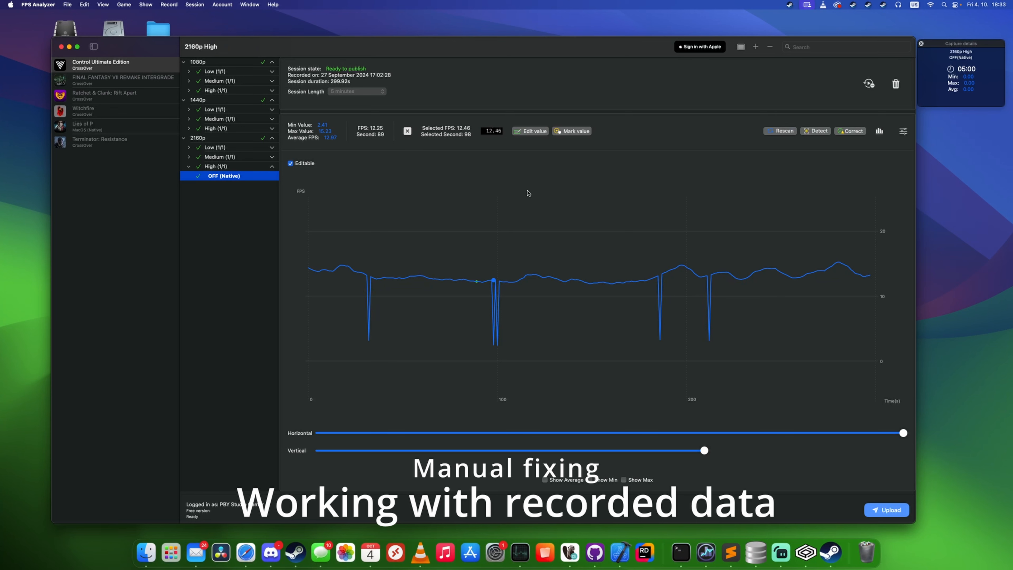
left_click(677, 266)
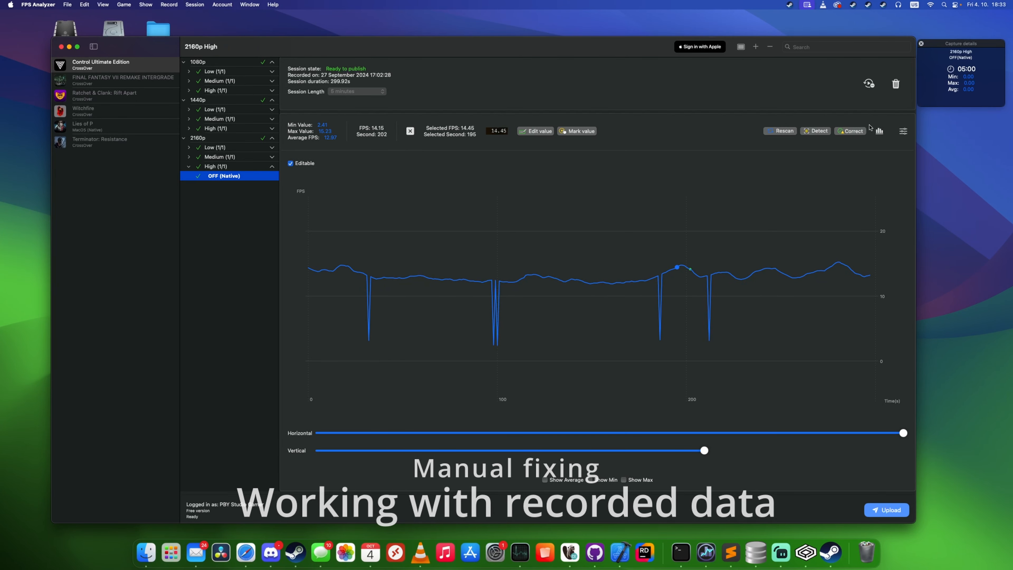
left_click(903, 131)
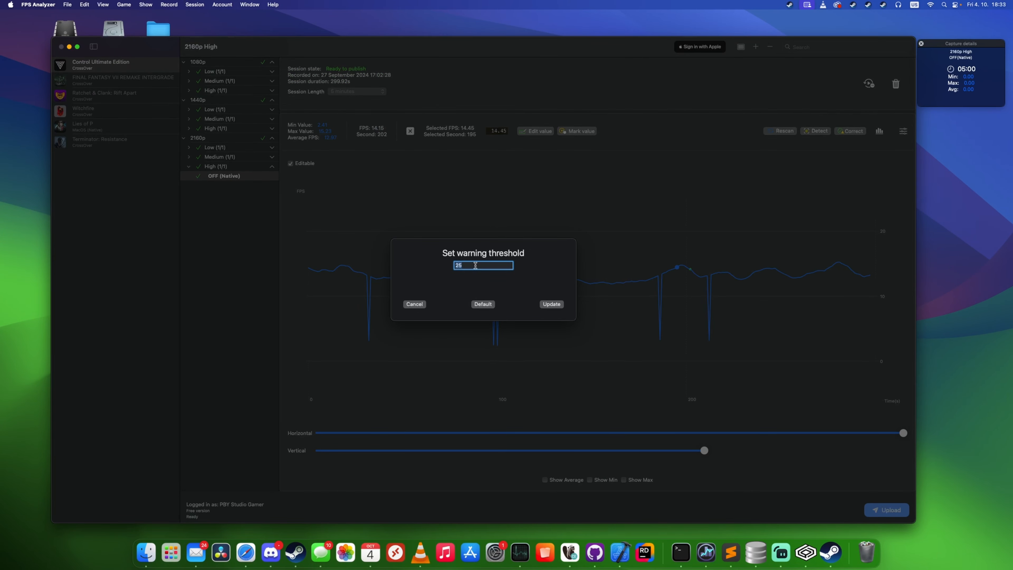
type("5")
left_click(546, 306)
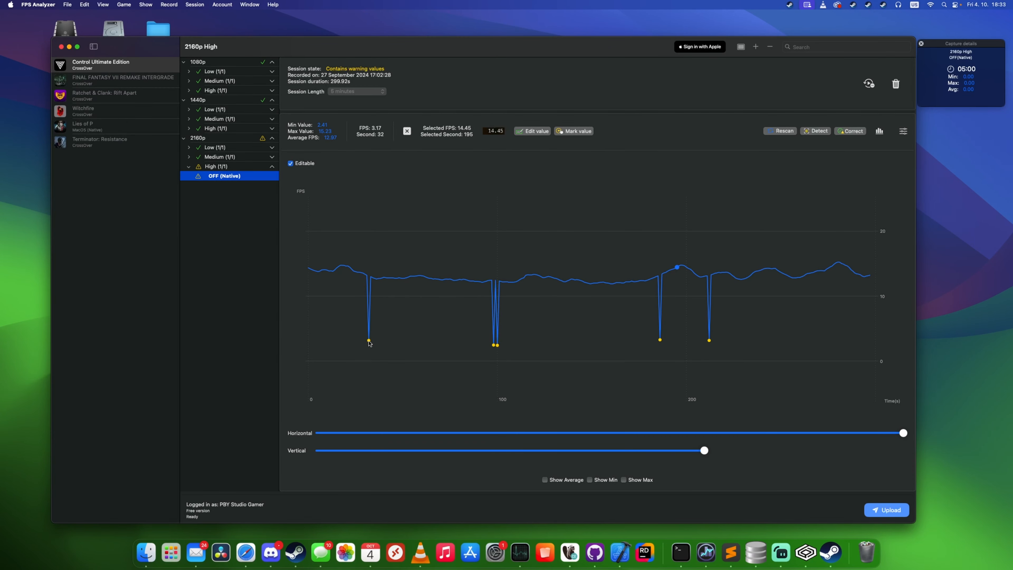
Edit the flagged FPS value at second 32, replacing it with 13.17
key("super+e")
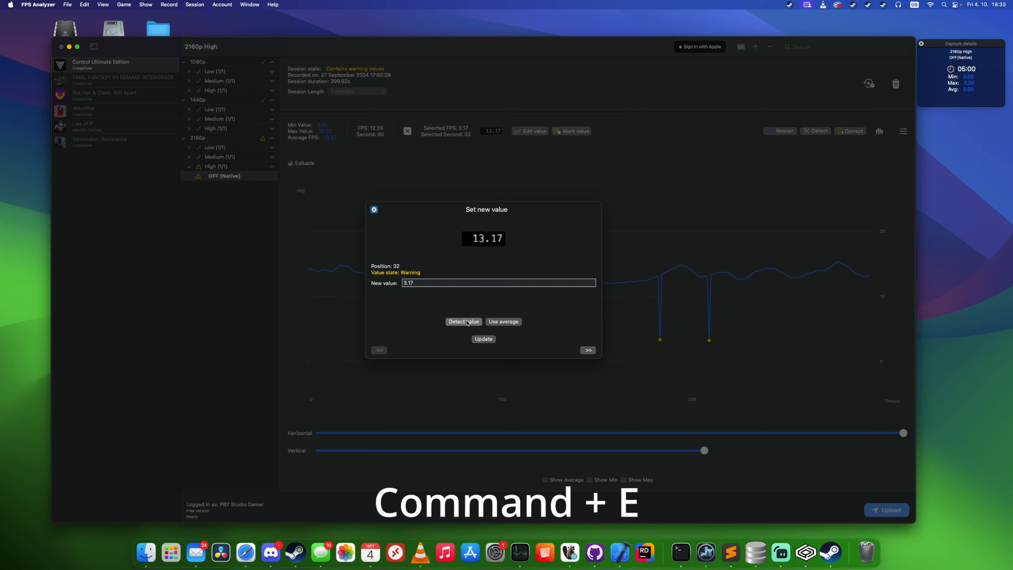
left_click(468, 322)
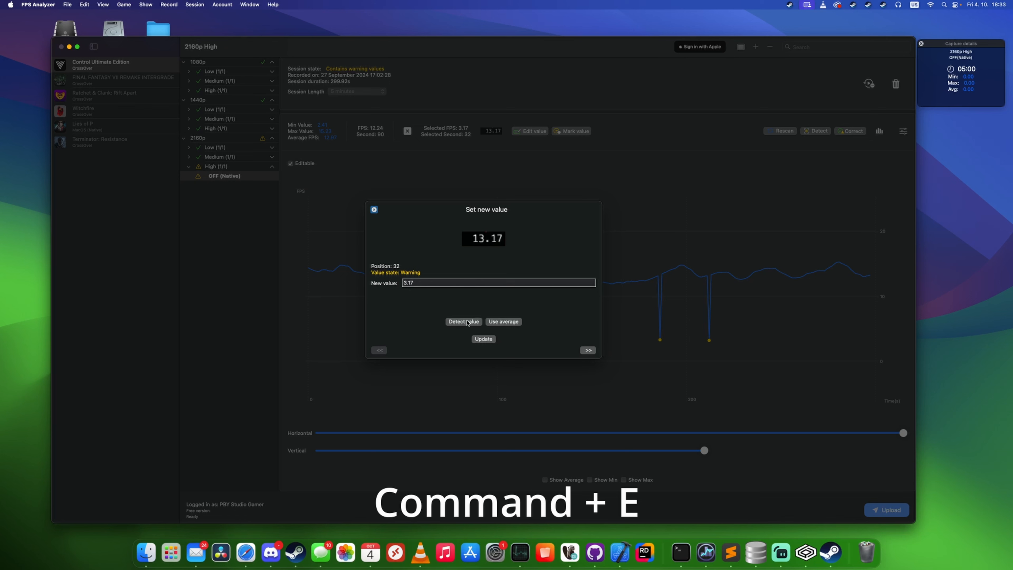
left_click(405, 282)
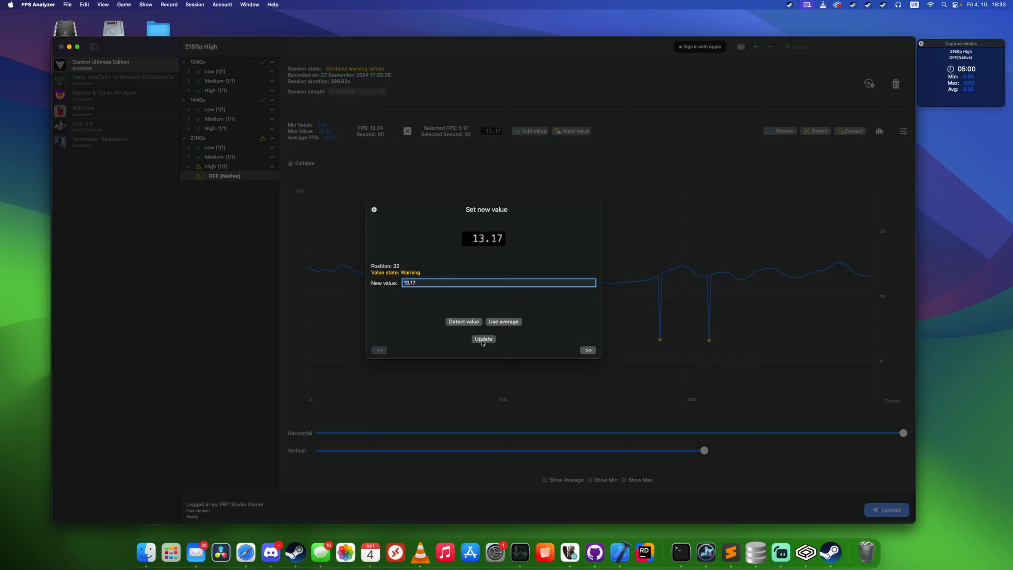
Correct the next flagged FPS values around second 100 by adding the missing leading 1
left_click(586, 350)
left_click(588, 350)
type("1")
left_click(587, 351)
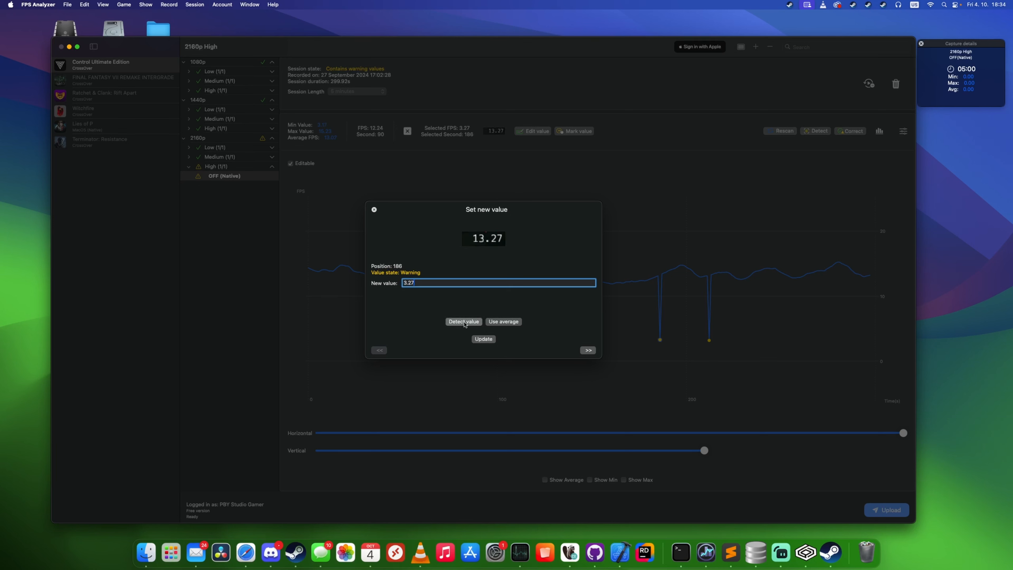
Finish correcting the flagged value at second 186 and set the one at second 212 to 13.17
left_click(588, 351)
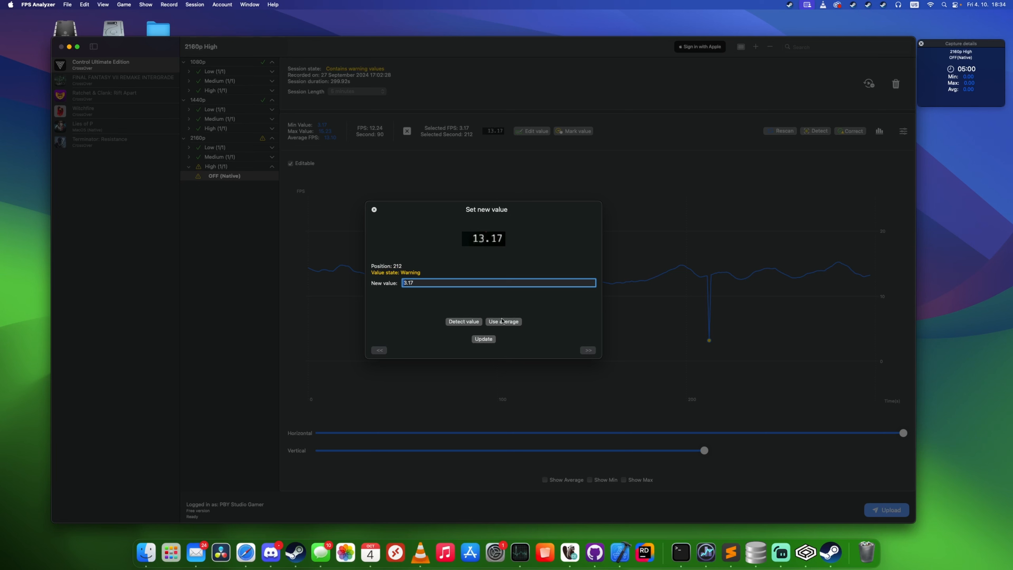
type("1")
left_click(484, 339)
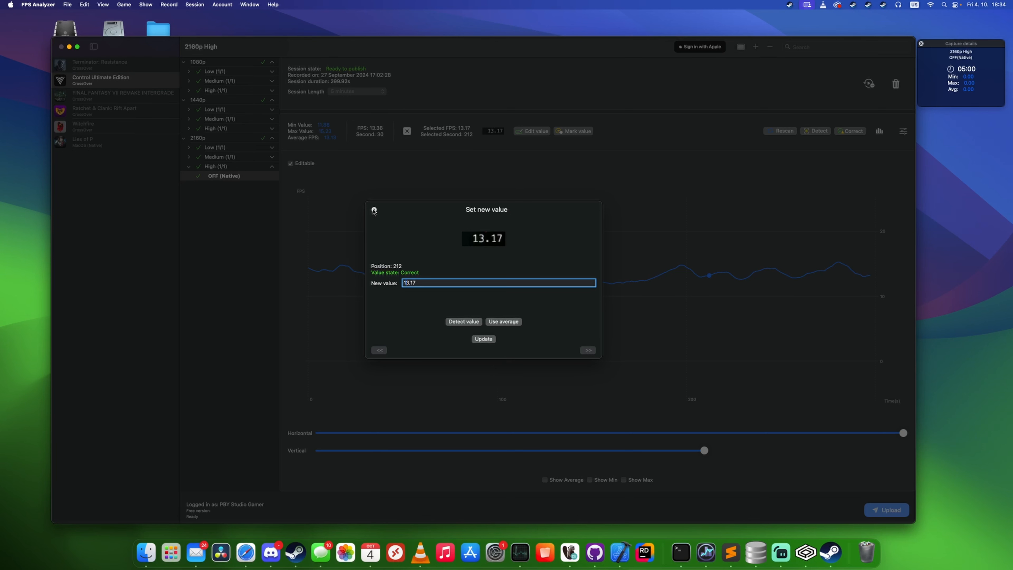
left_click(374, 209)
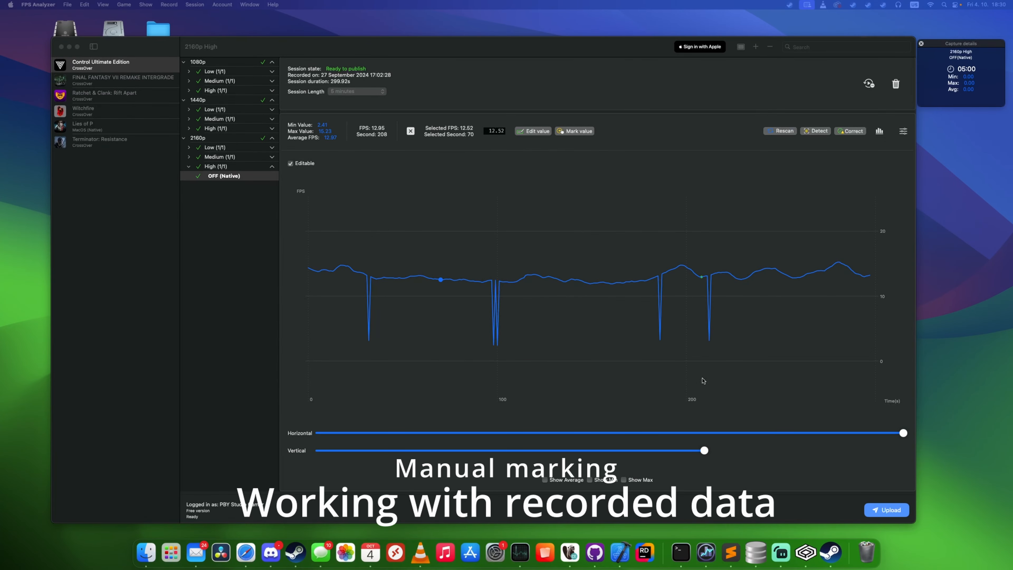
Manually mark the low FPS dips, including seconds 32 and 212, as warning values and correct them automatically
left_click(438, 222)
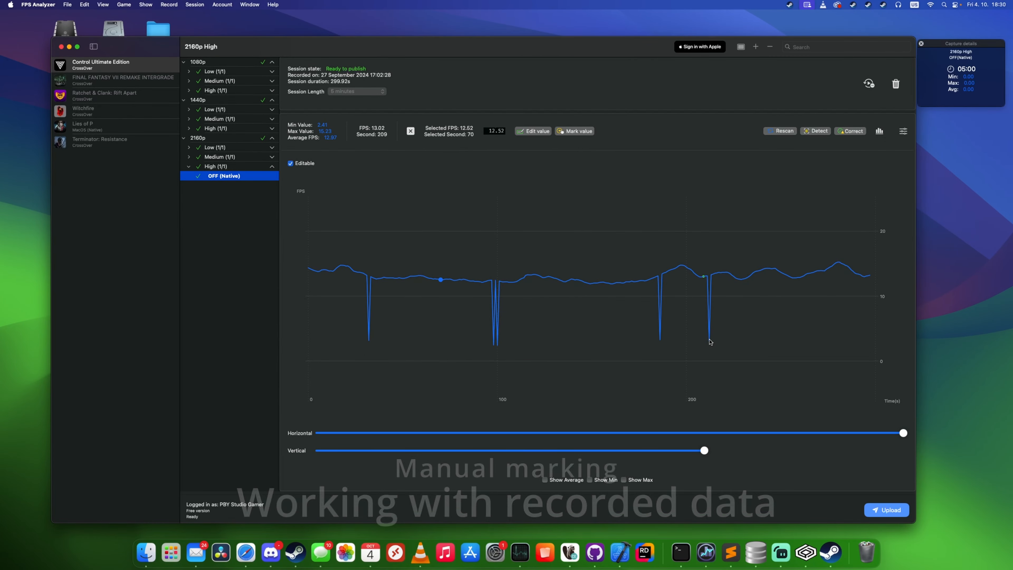
left_click(369, 341)
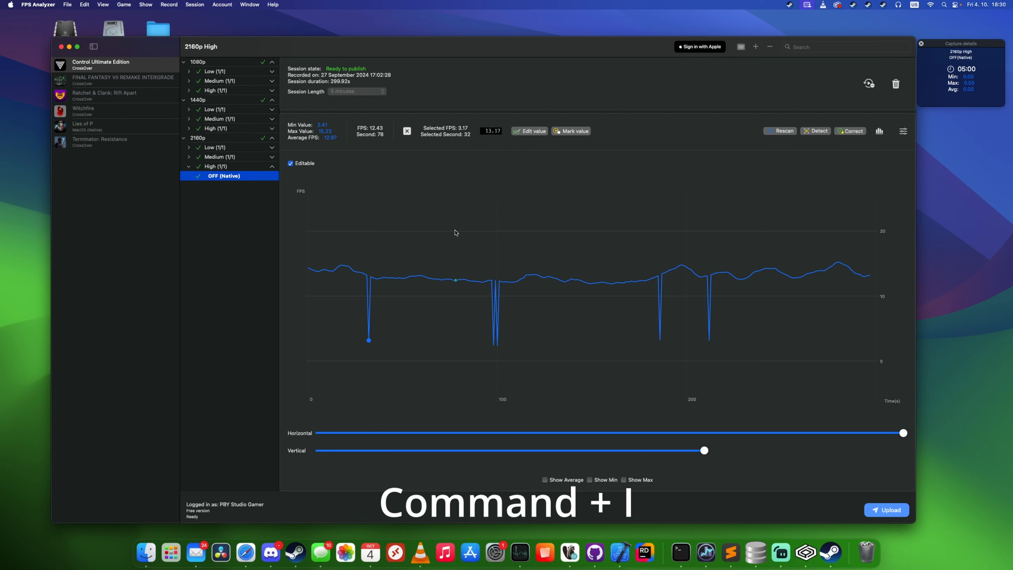
left_click(576, 132)
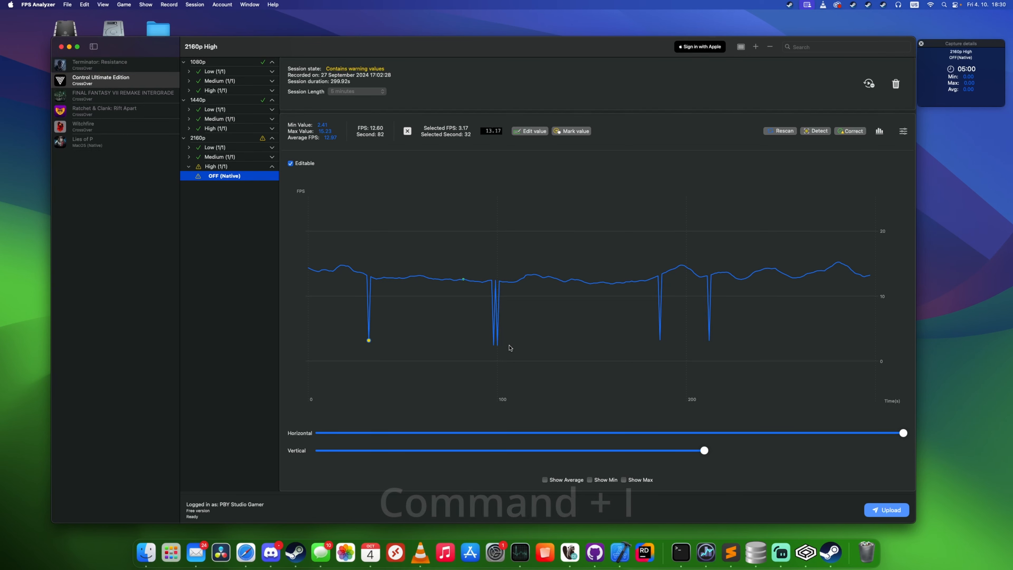
left_click(710, 341)
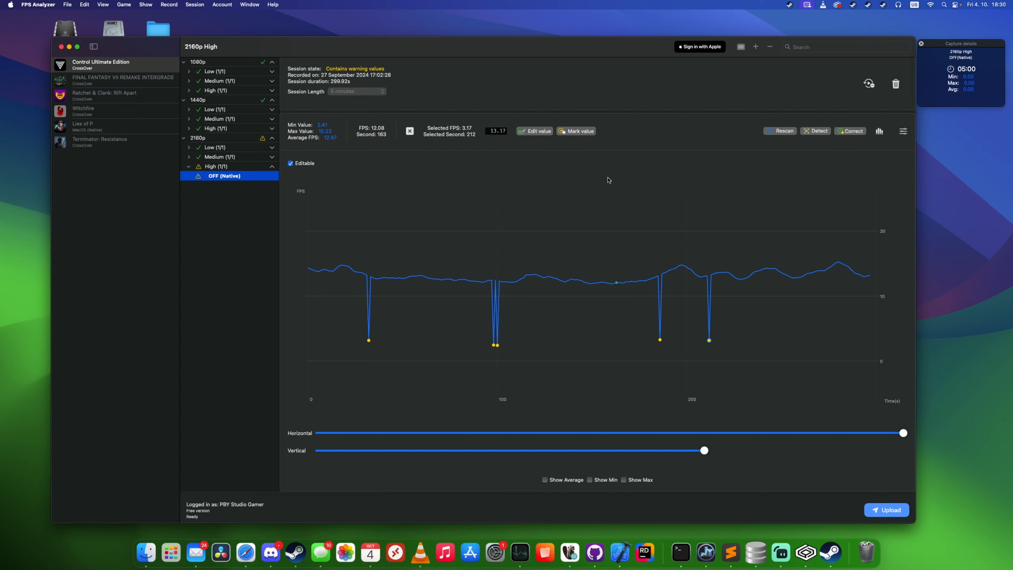
left_click(853, 131)
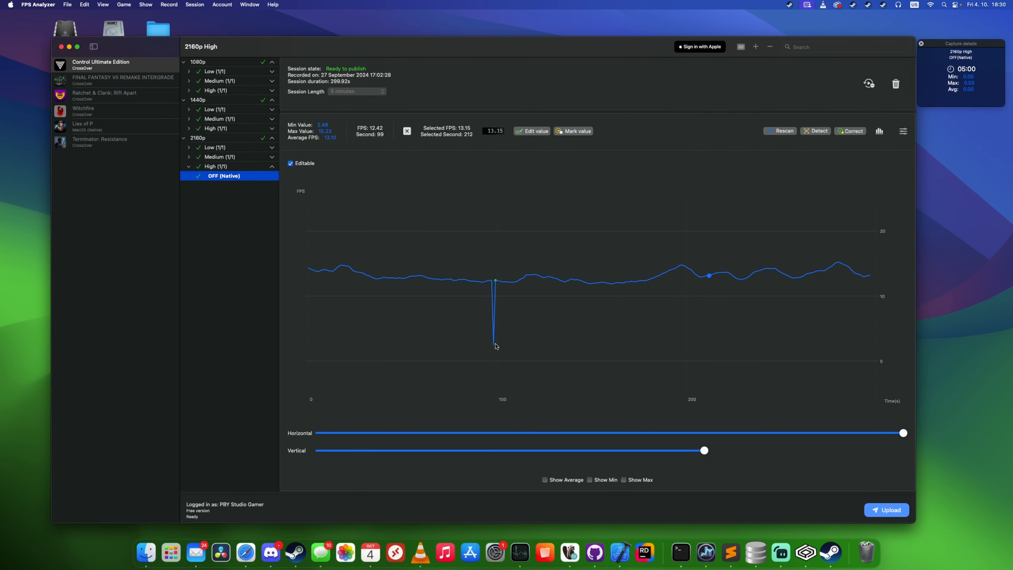
Mark the remaining dip at second 98 for correction and set its FPS value to 12.46
left_click(494, 343)
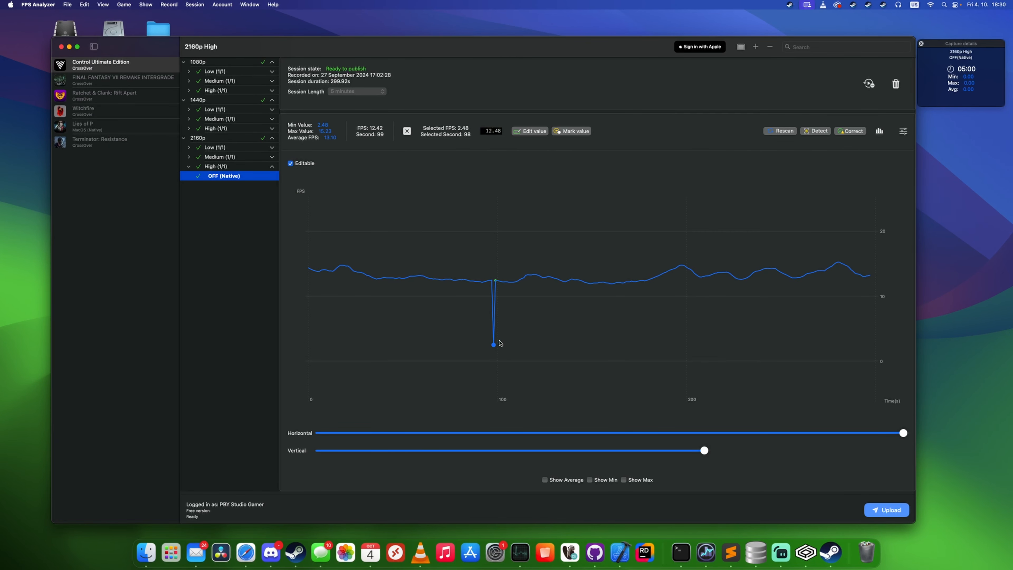
left_click(584, 133)
left_click(836, 132)
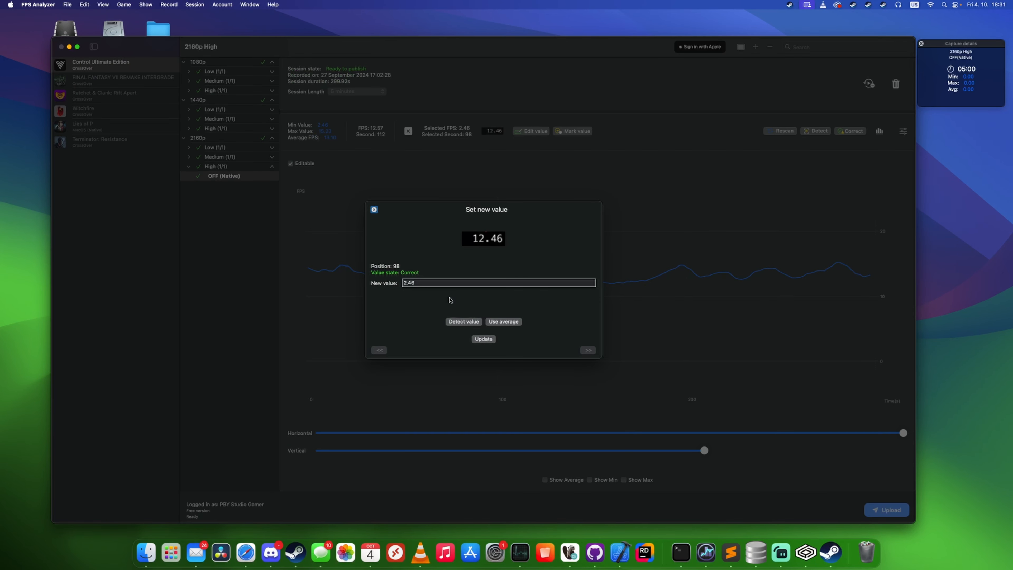
left_click(463, 321)
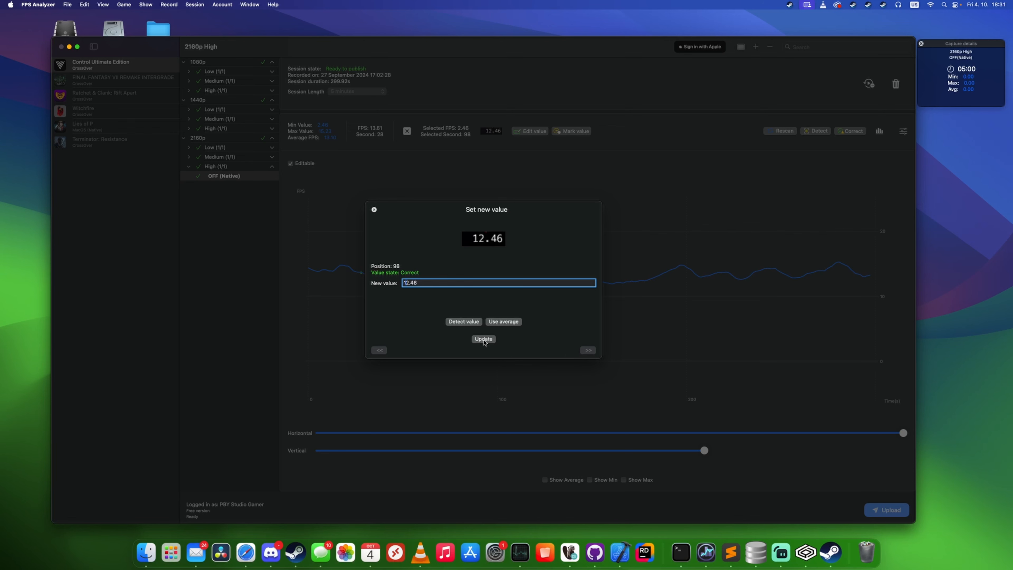
left_click(374, 210)
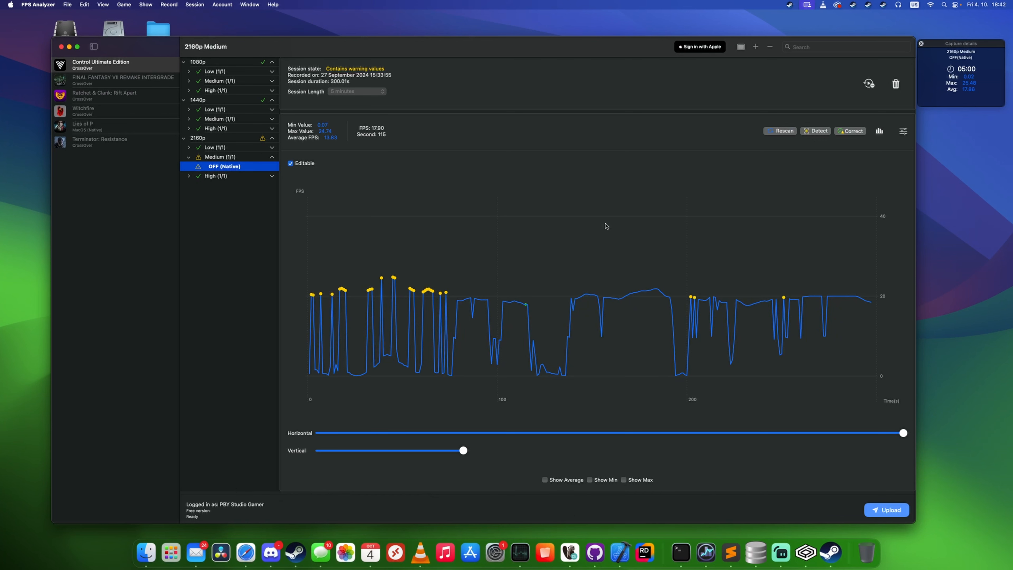
Rescan the 2160p Medium session's recording and select the low value at second 1 on its chart
left_click(779, 132)
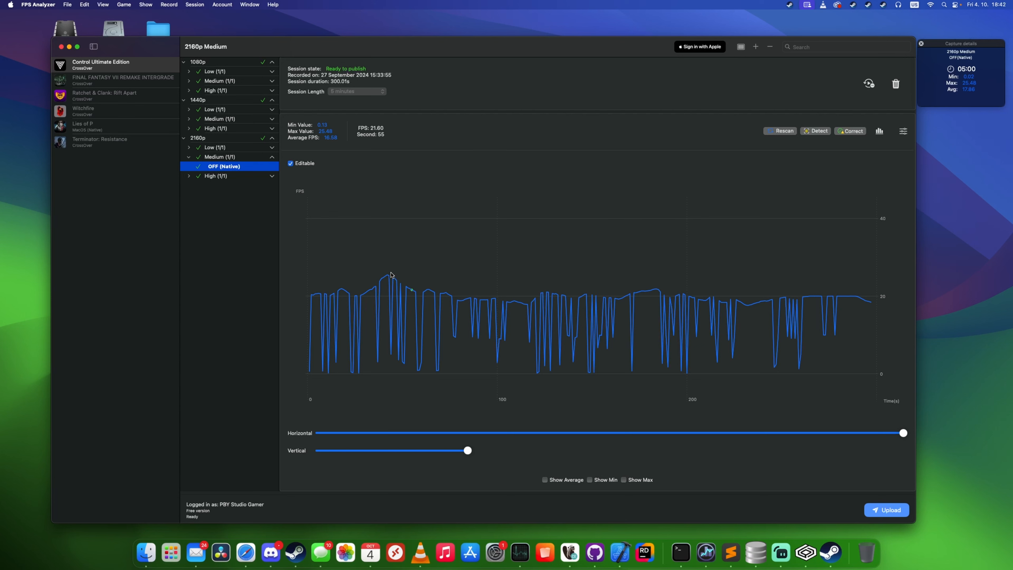
left_click(310, 372)
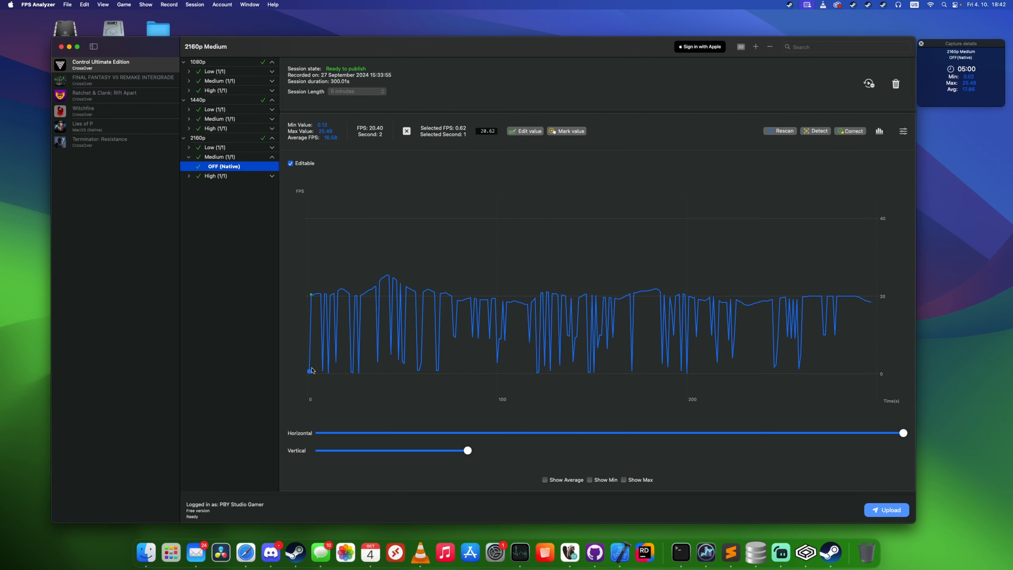
Set the FPS value at second 1 of the 2160p Medium session to 20.62
left_click(525, 132)
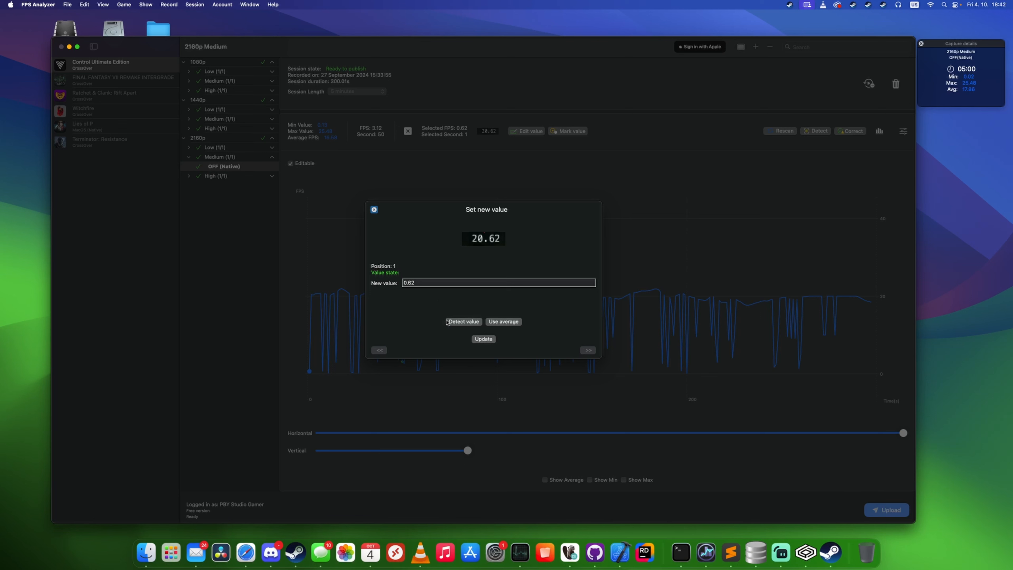
left_click(405, 283)
type("2")
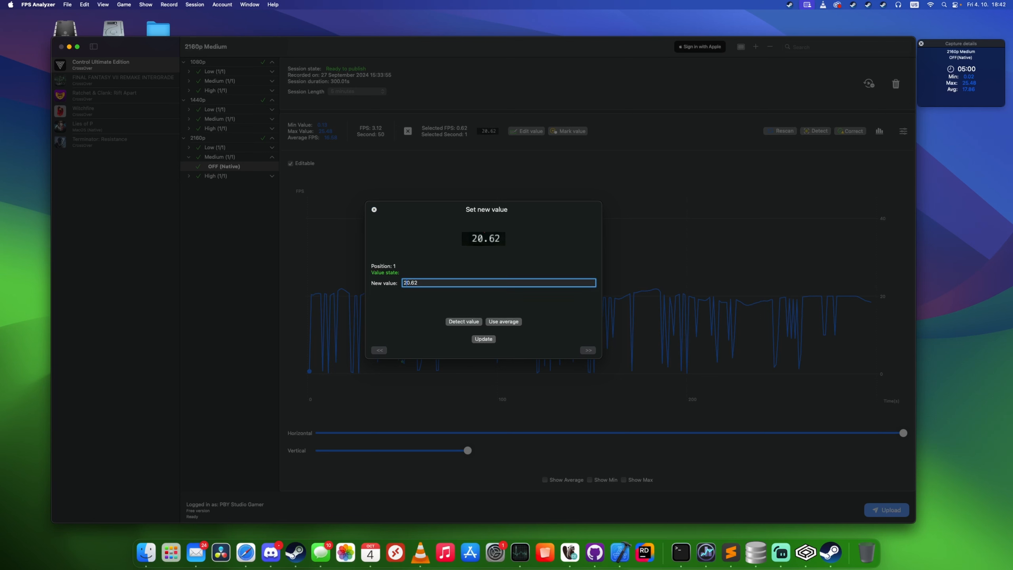
left_click(484, 340)
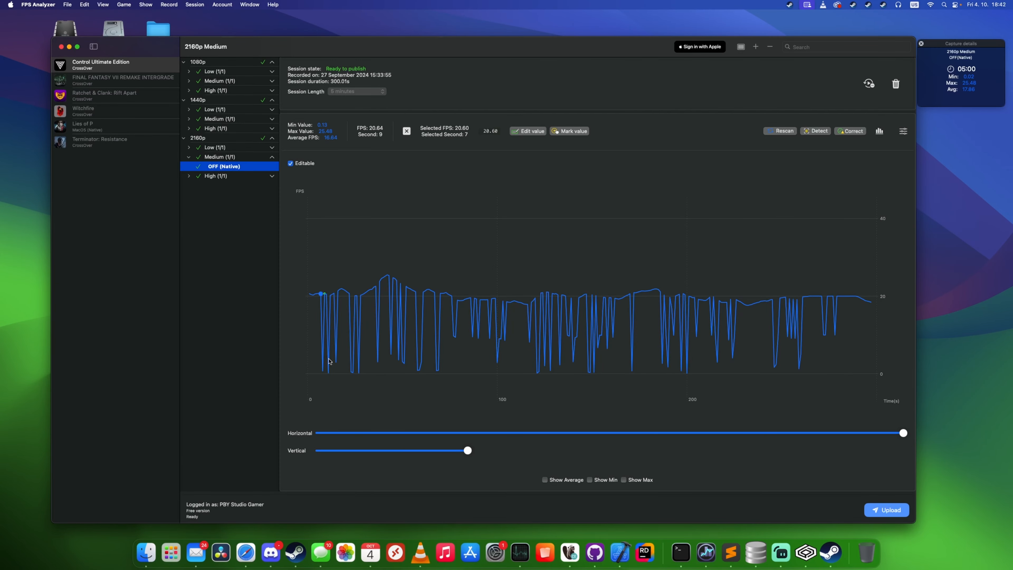
Set the warning threshold to 15, then detect the suspicious FPS values and correct them automatically
left_click(323, 372)
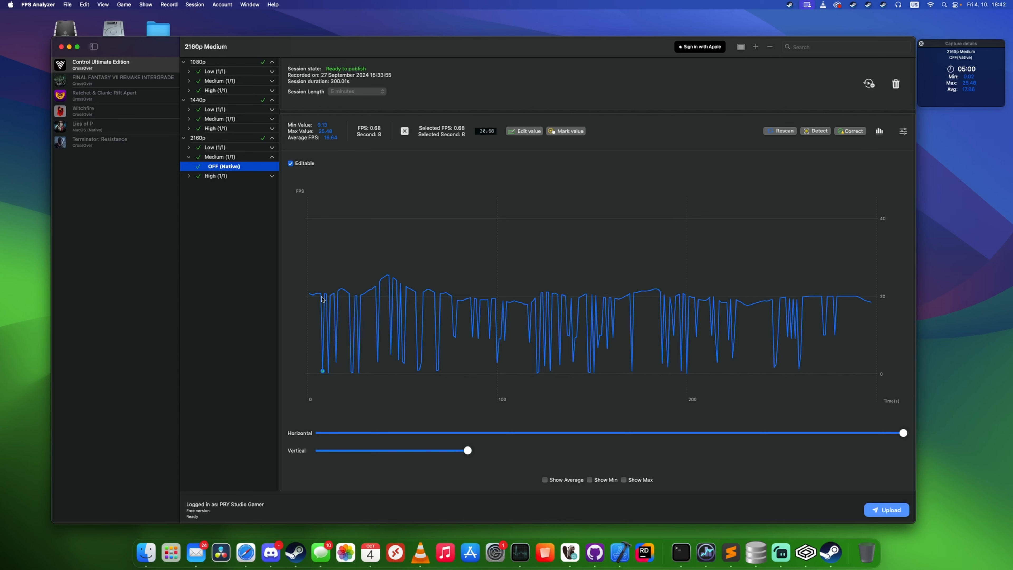
left_click(903, 132)
left_click(486, 264)
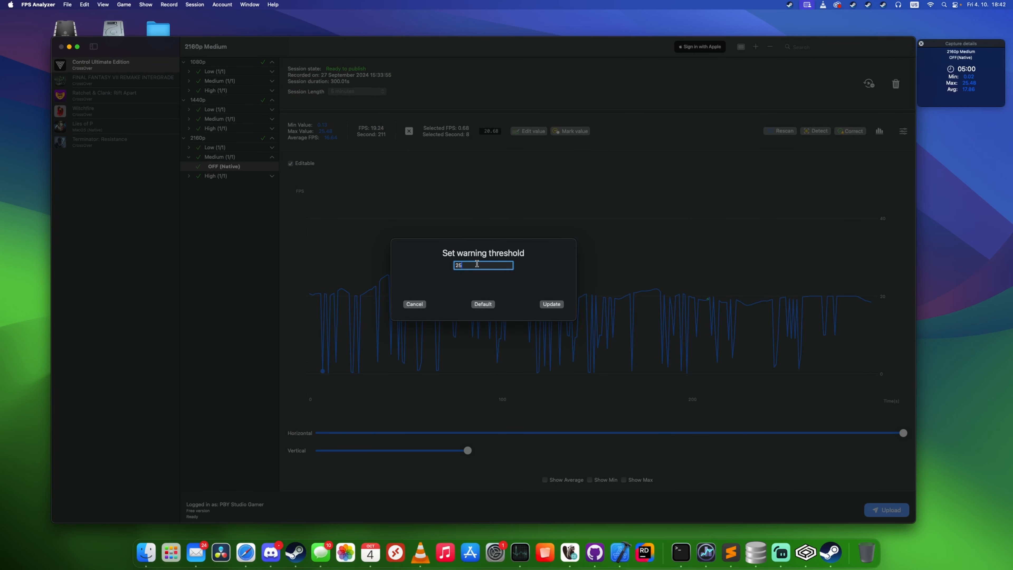
left_click_drag(477, 263, 418, 264)
type("1")
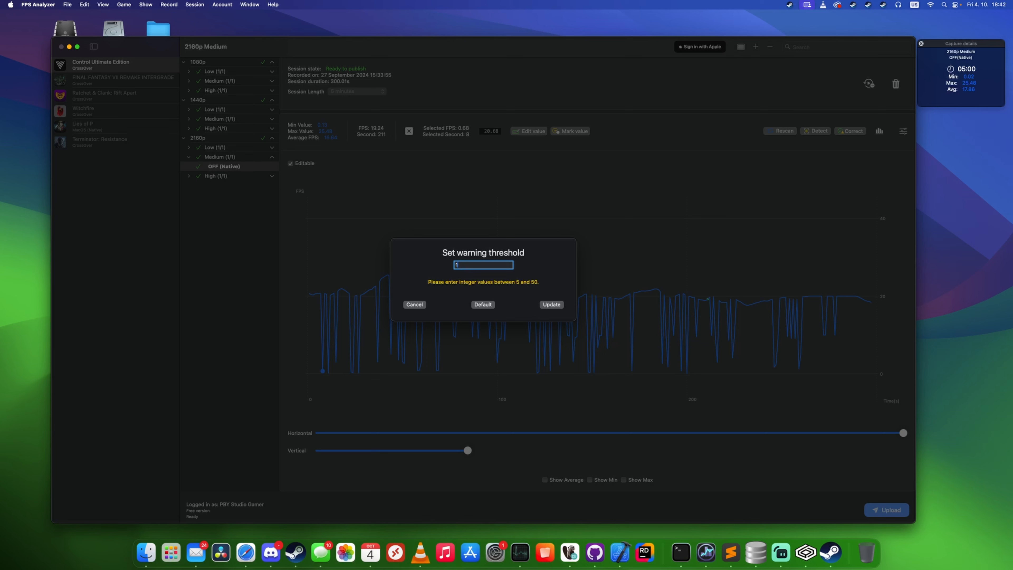
type("5")
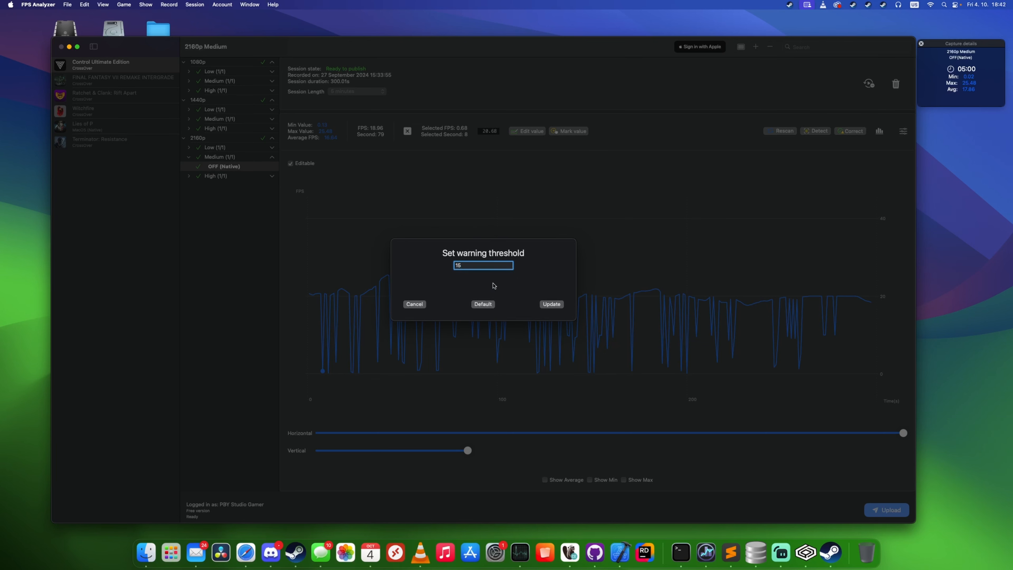
left_click(552, 304)
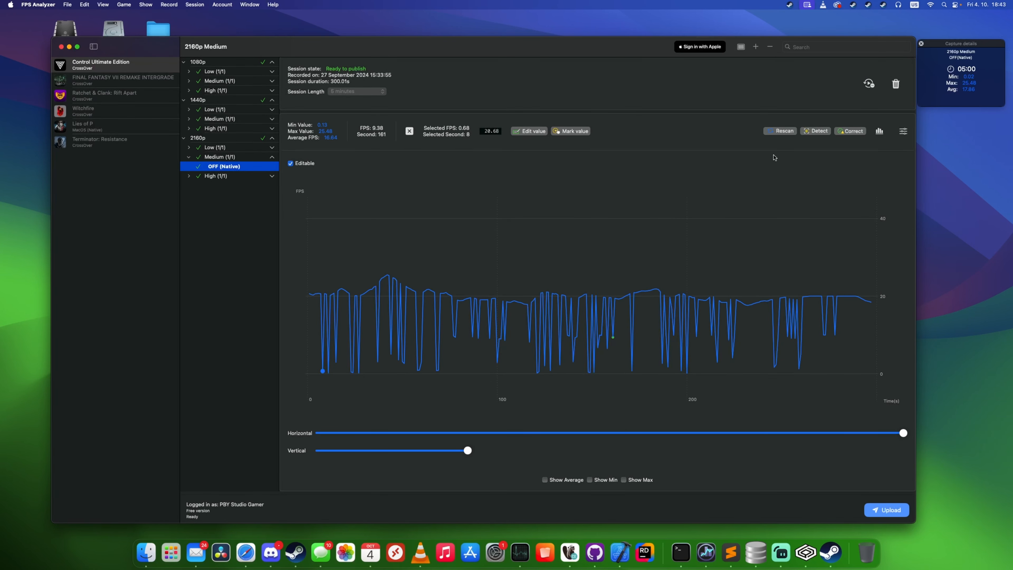
left_click(815, 131)
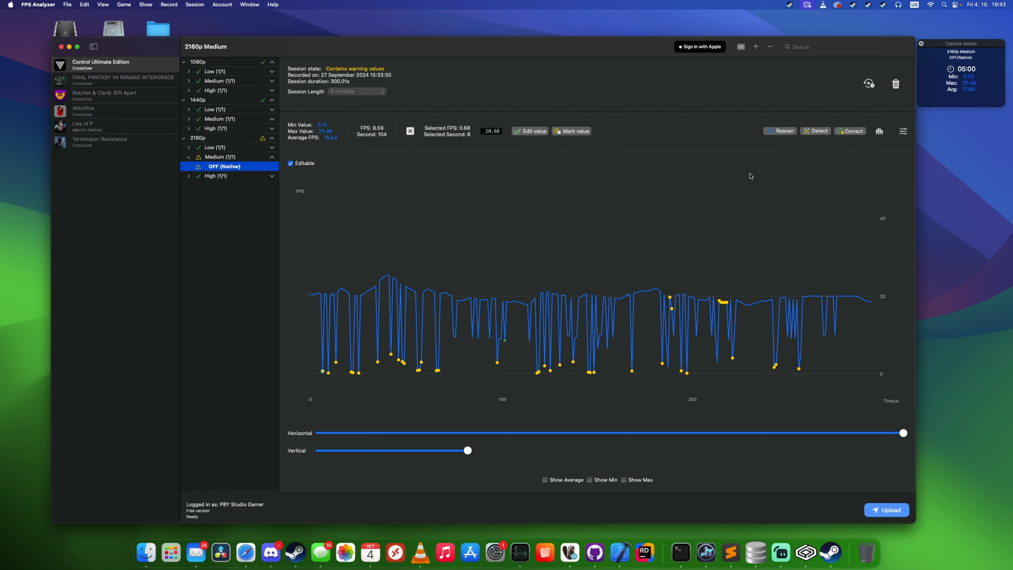
left_click(849, 131)
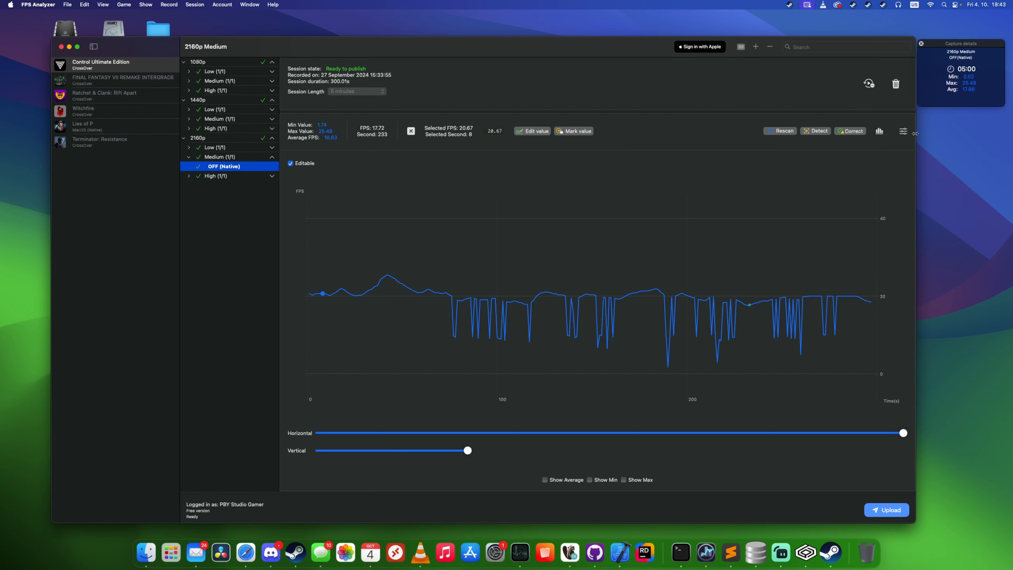
Update the warning threshold again to flag the remaining low dips, and run the automatic correction on them
left_click(903, 133)
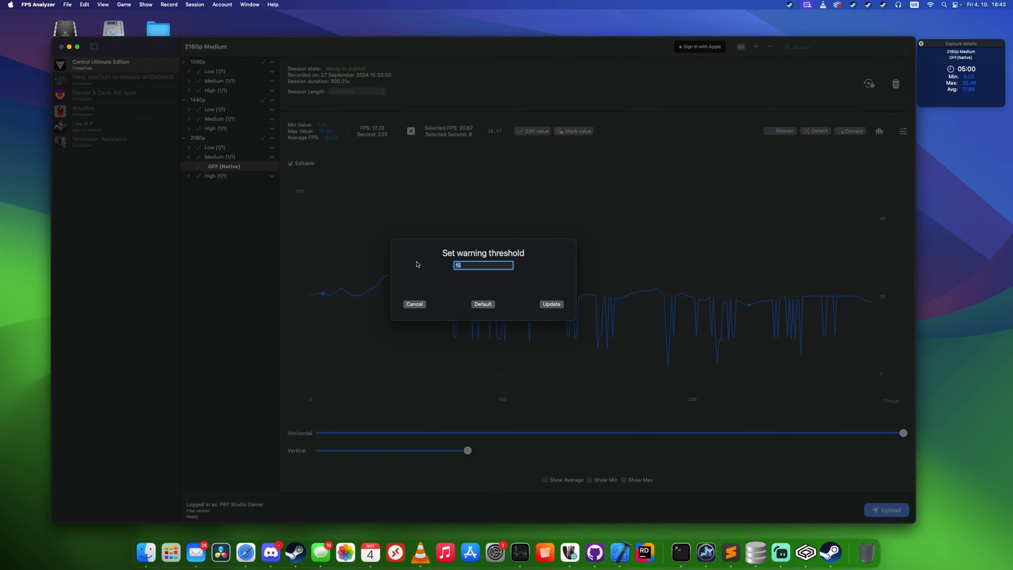
left_click(552, 304)
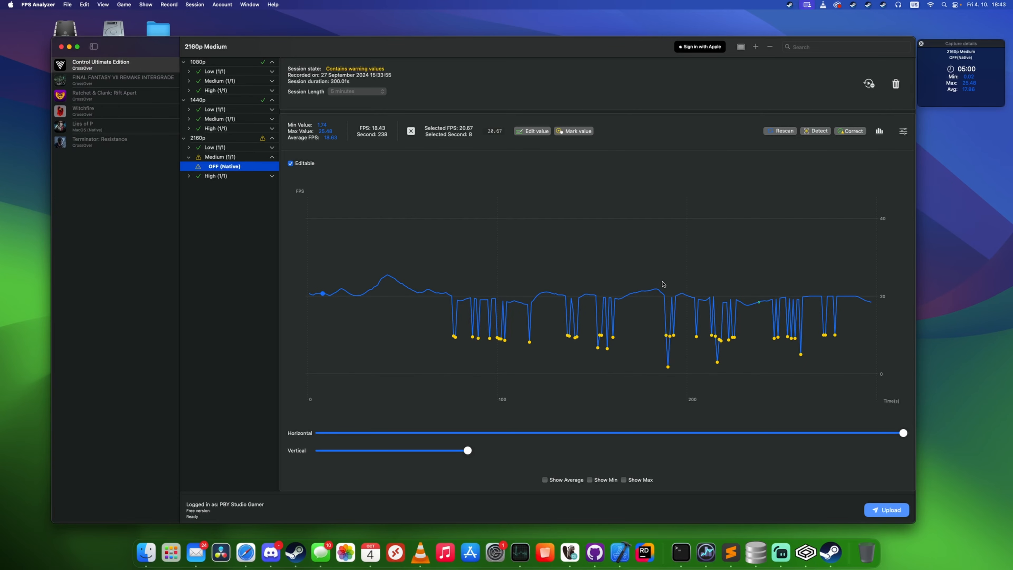
left_click(854, 132)
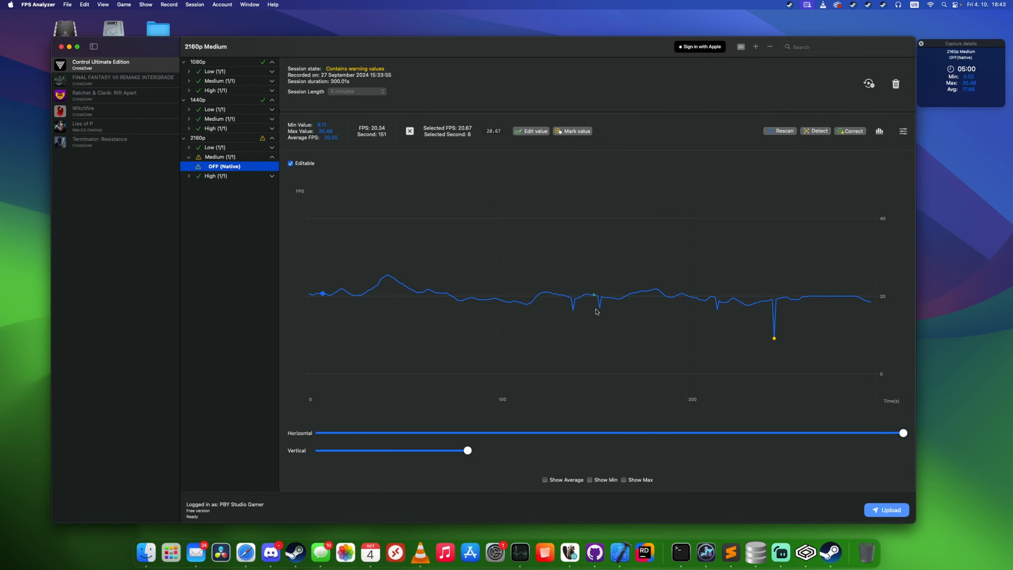
Mark the remaining small dips, including seconds 140 and 216, as warning values and correct them automatically
left_click(573, 311)
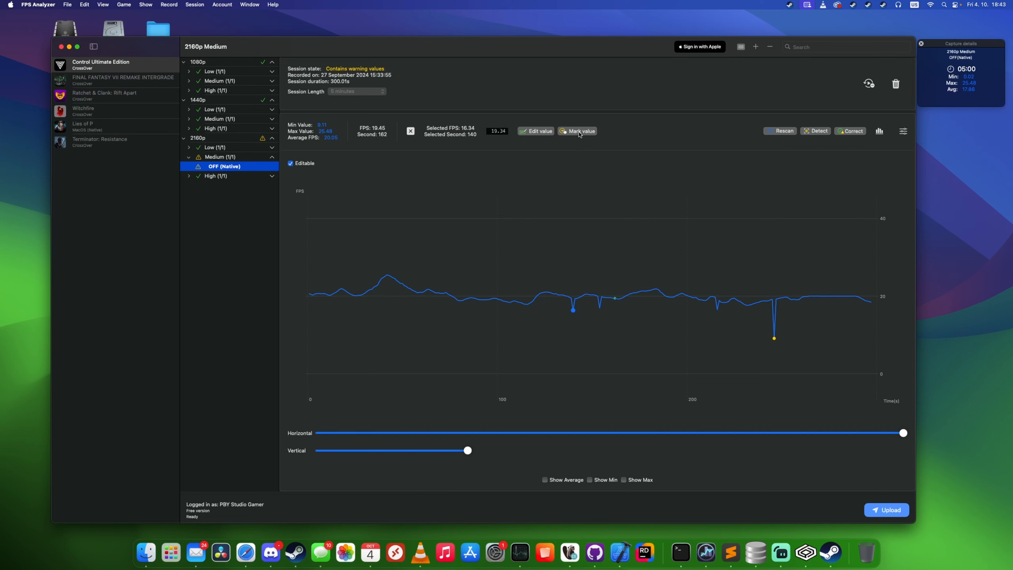
left_click(599, 308)
left_click(577, 132)
left_click(850, 132)
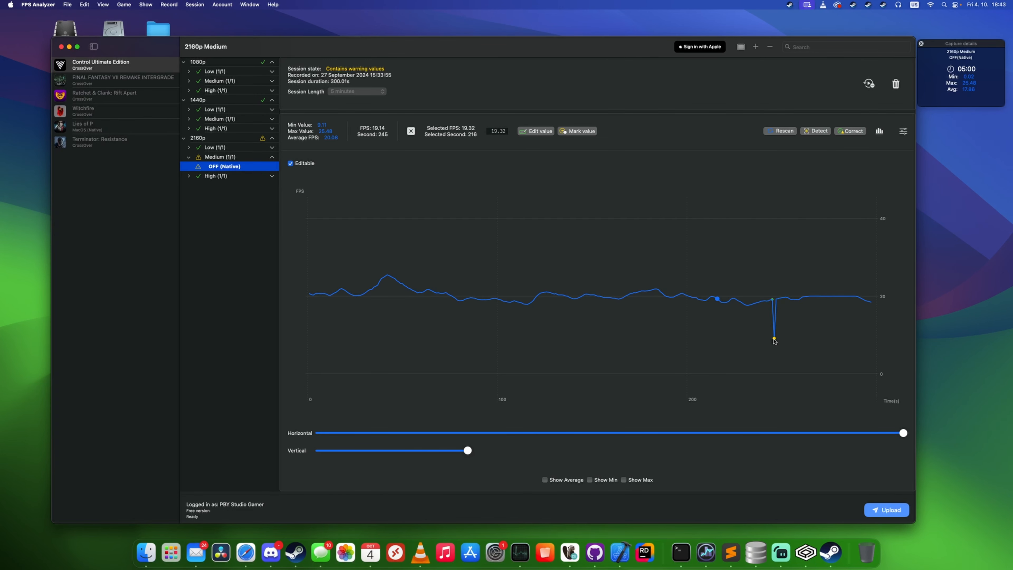
Set the flagged FPS value at second 246 to 19.11 and close the value editor
left_click(774, 340)
left_click(538, 132)
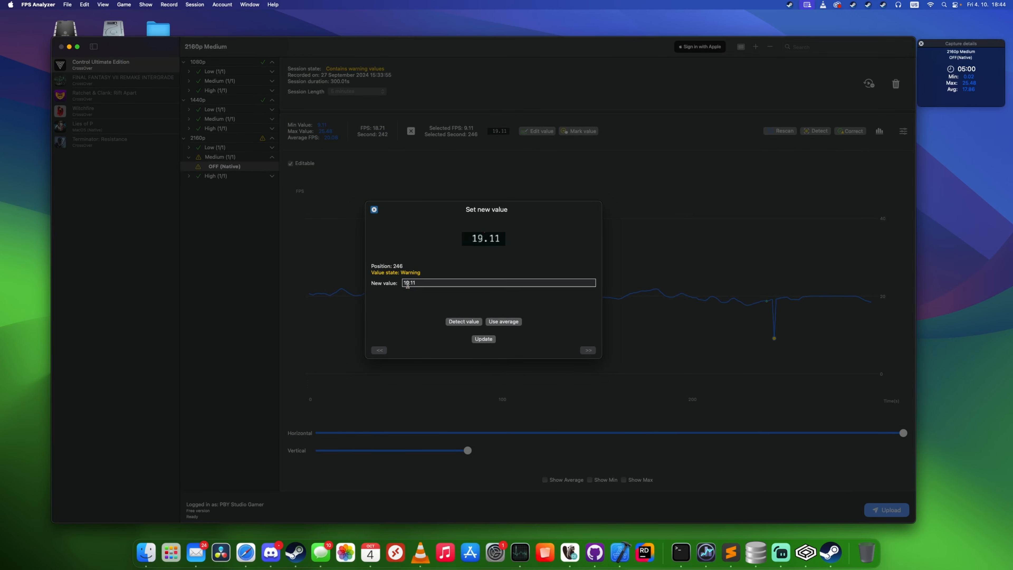
left_click(483, 339)
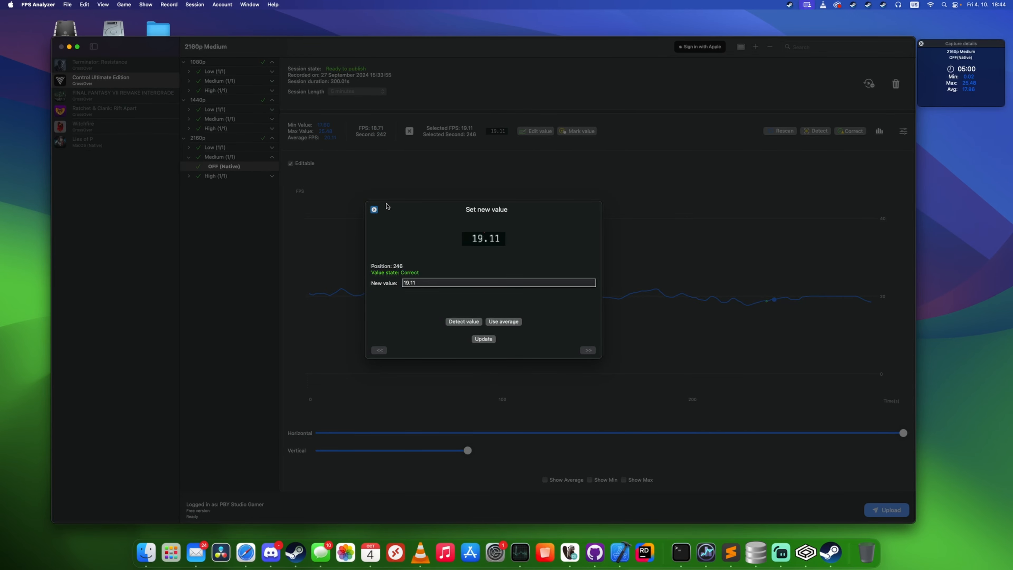
left_click(374, 210)
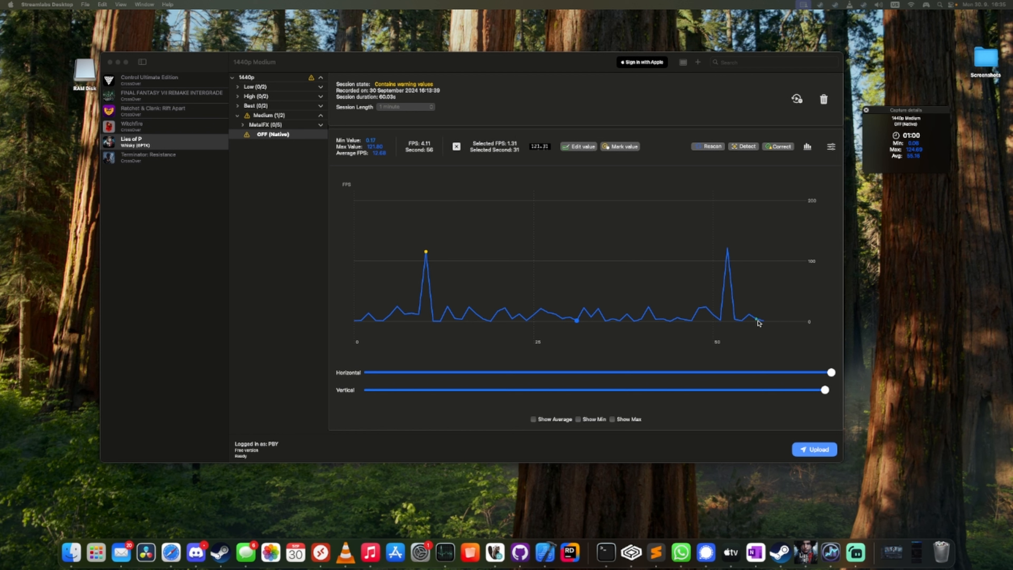
In the Lies of P 1440p Medium session, set the flagged FPS value at second 10 to 116.73
left_click(426, 255)
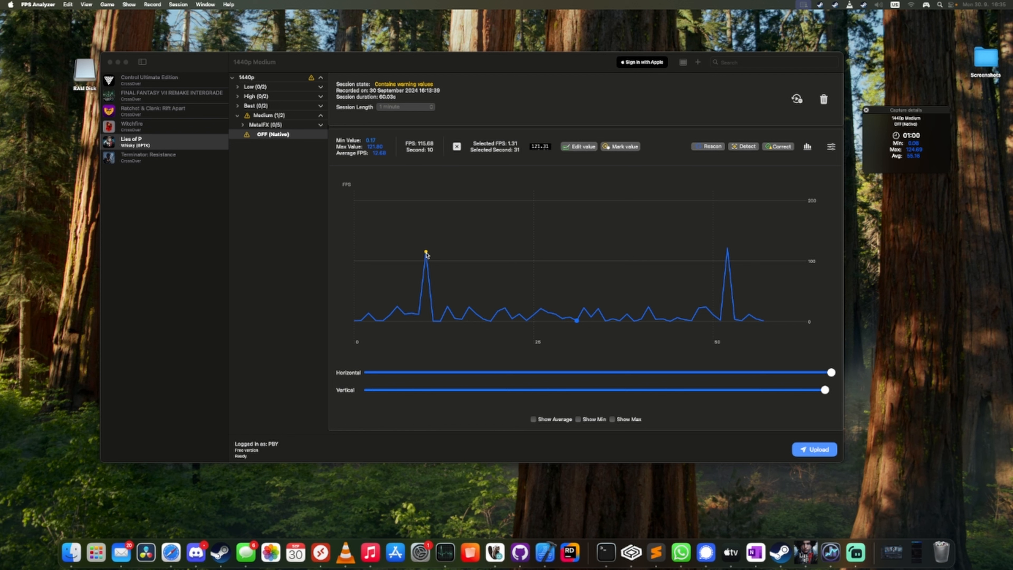
left_click(426, 254)
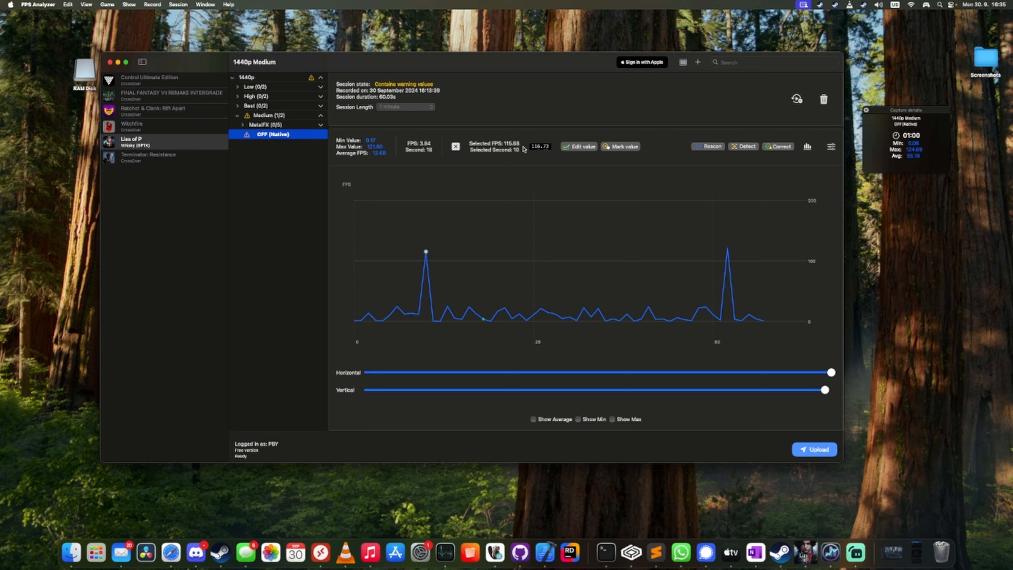
left_click(582, 146)
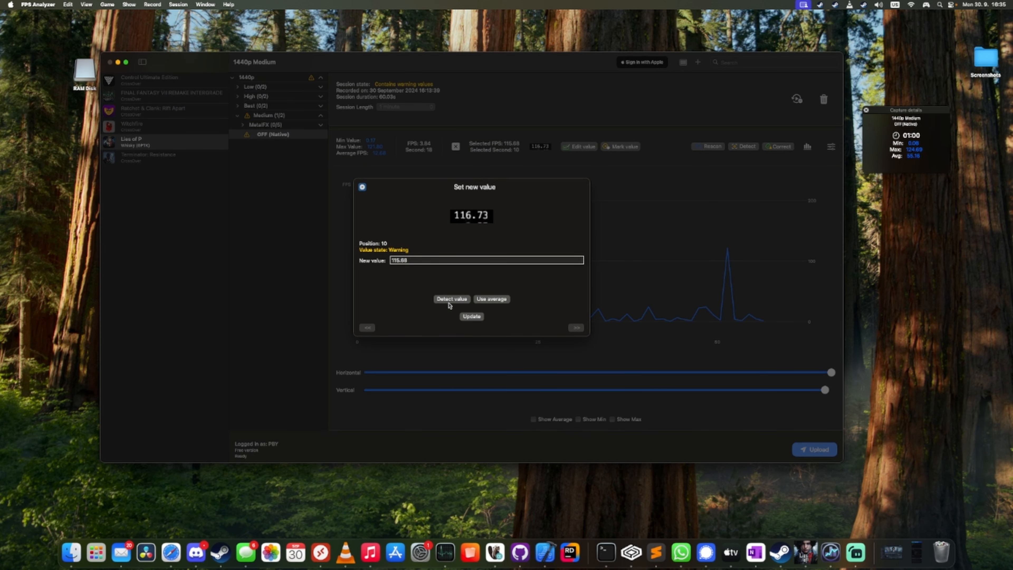
left_click(471, 316)
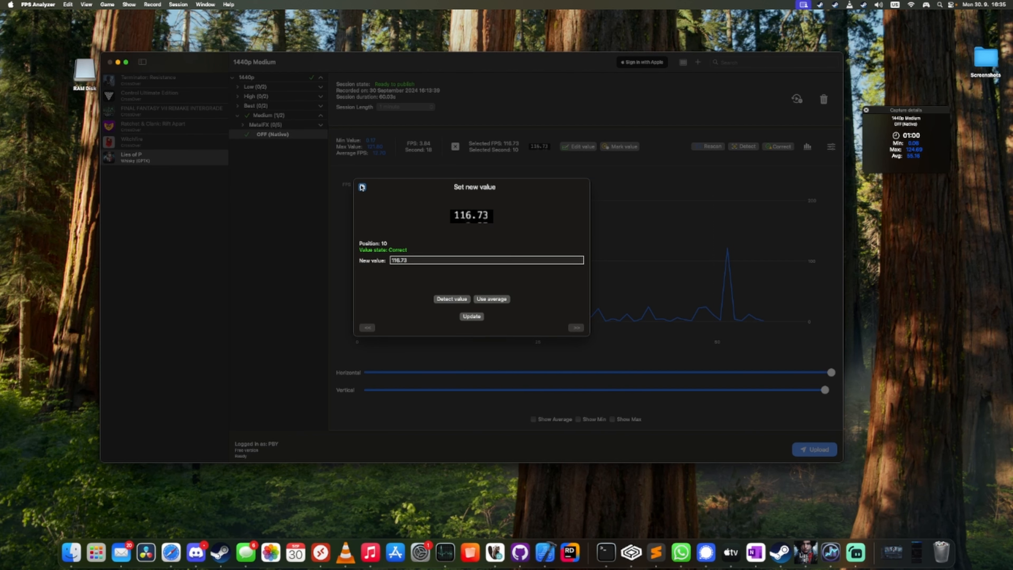
left_click(362, 187)
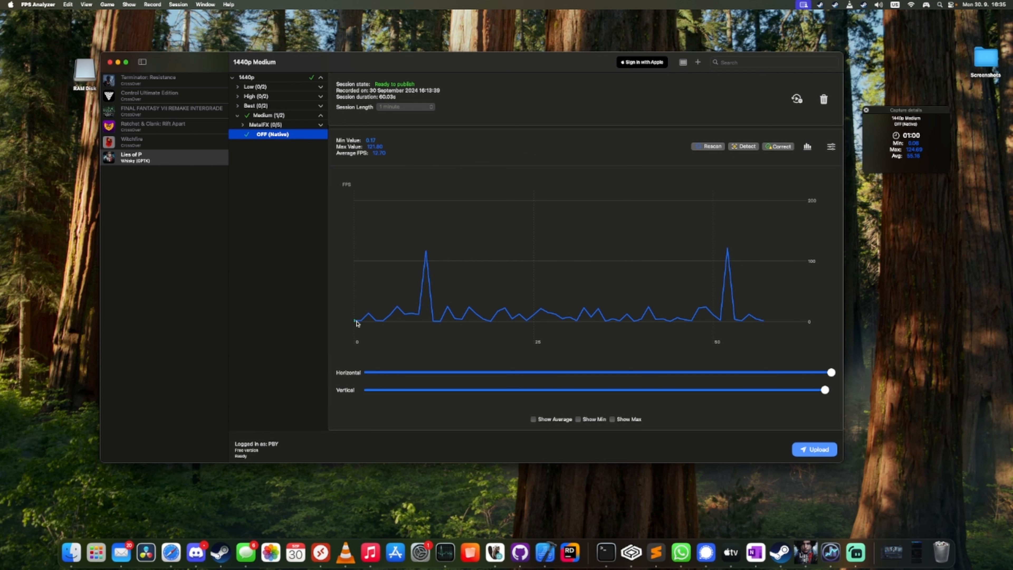
Set the FPS value at second 0 of the Lies of P session to 121.48
left_click(579, 146)
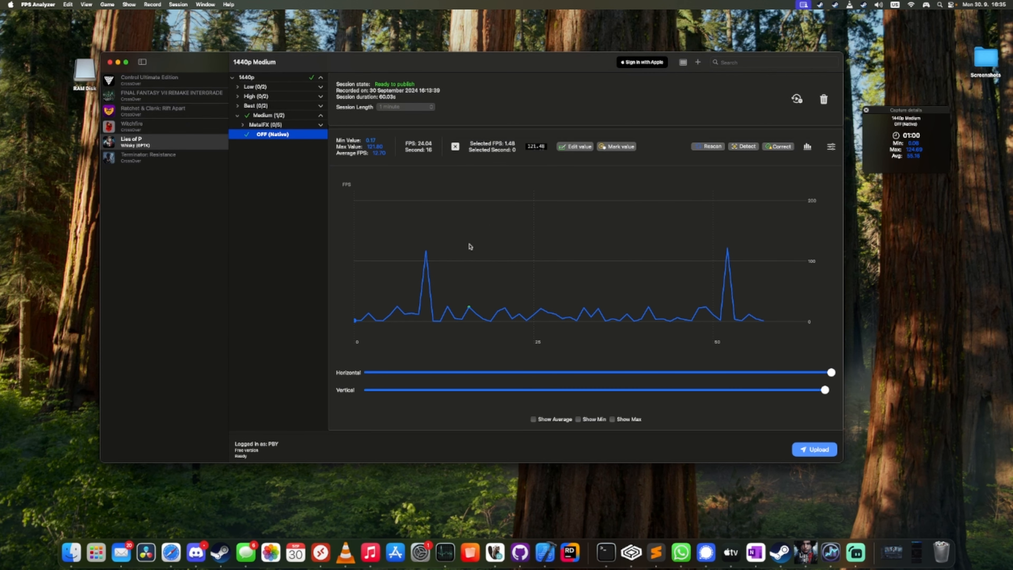
left_click(450, 300)
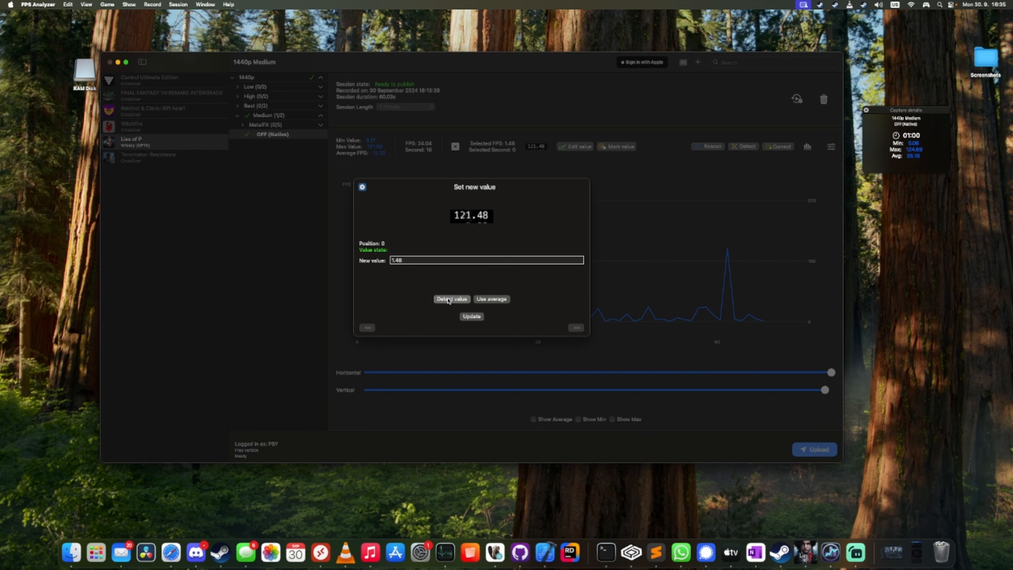
left_click(415, 261)
type("121")
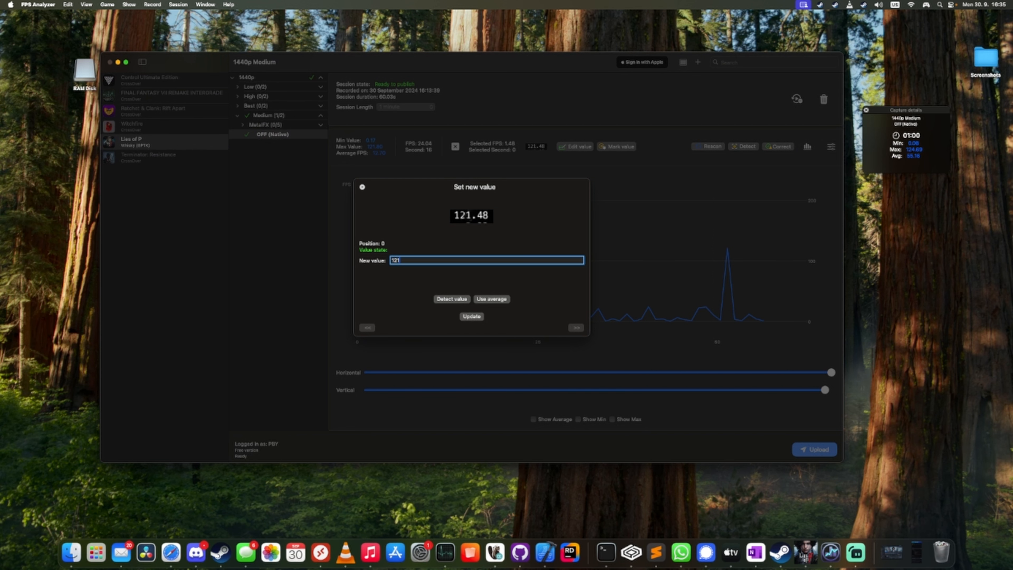
type(".48")
key("Return")
Detect the wrongly read low values in the Lies of P session and repeat the automatic correction until the low stretch is fixed
left_click(744, 148)
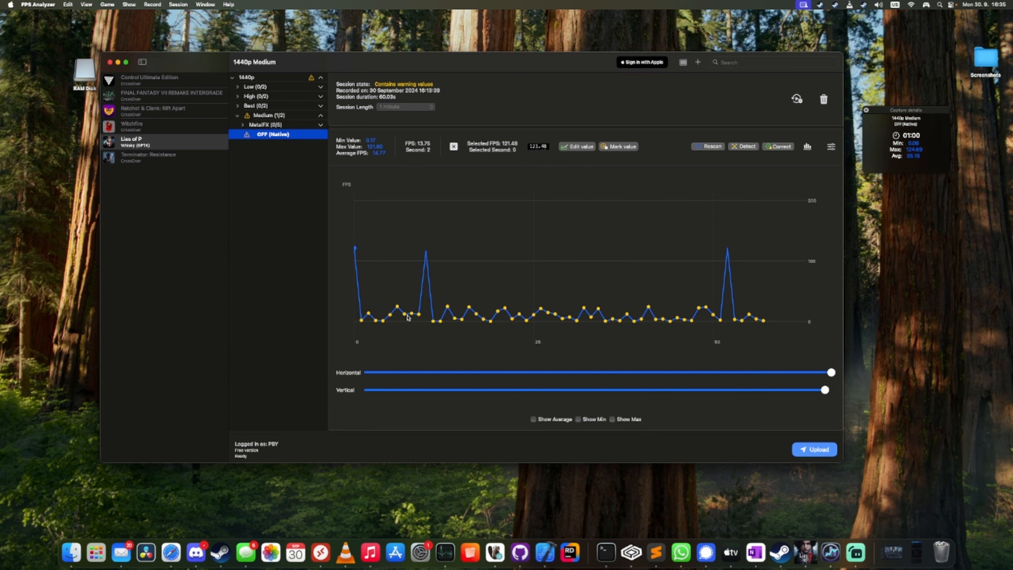
left_click(780, 147)
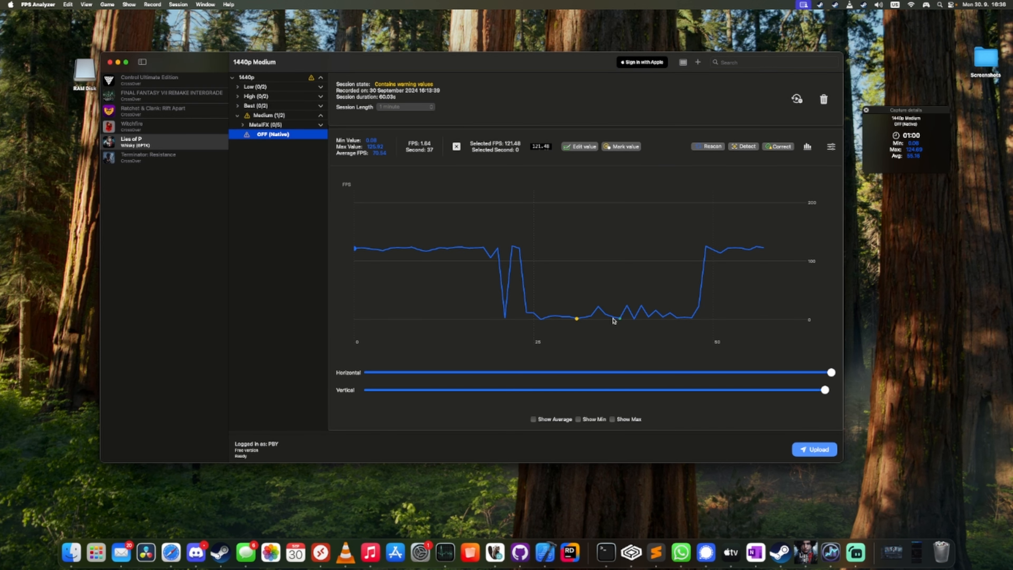
left_click(778, 148)
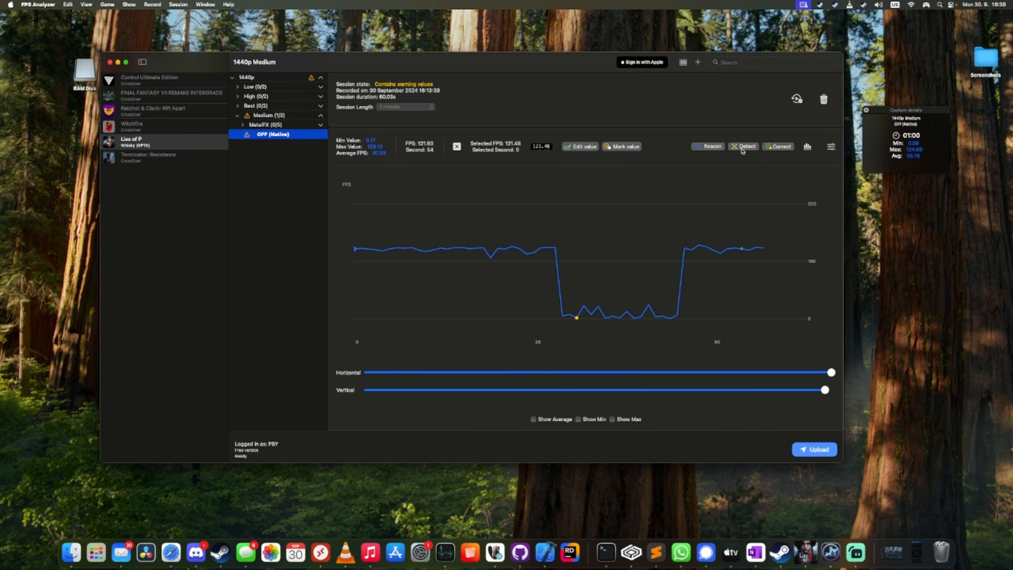
left_click(743, 146)
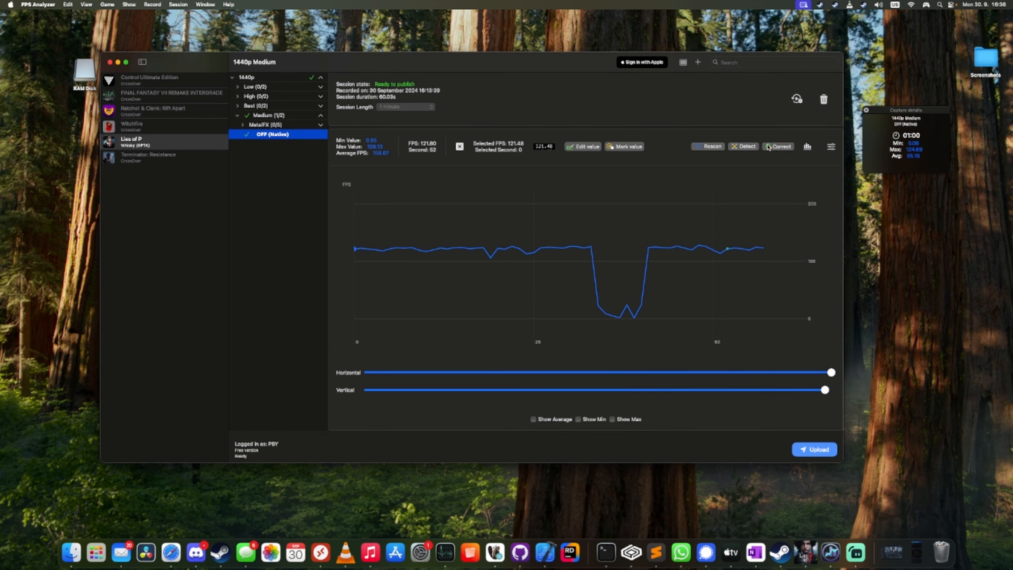
left_click(769, 147)
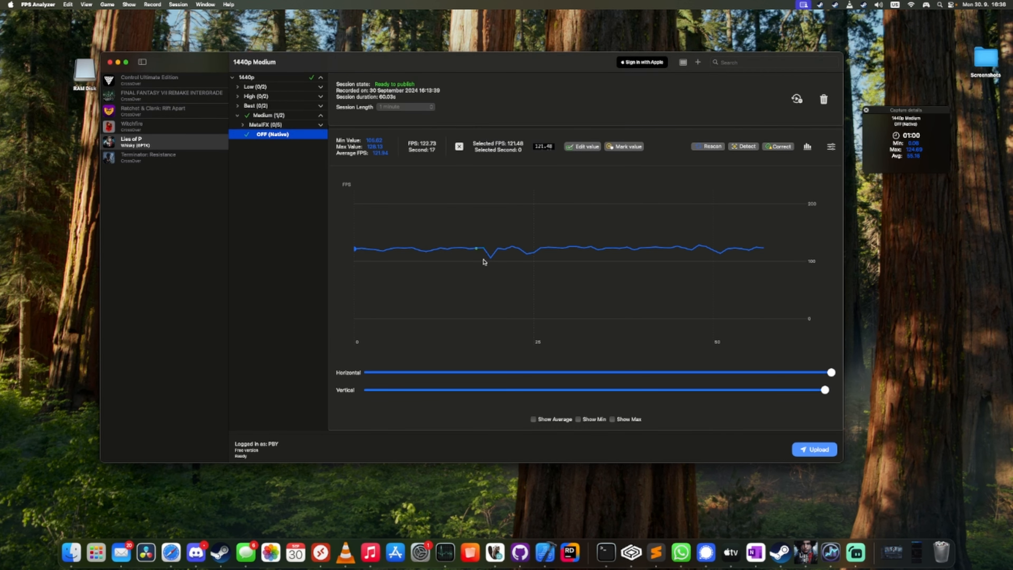
Check several points on the corrected chart, including seconds 19 and 33, against their captured FPS images
left_click(490, 258)
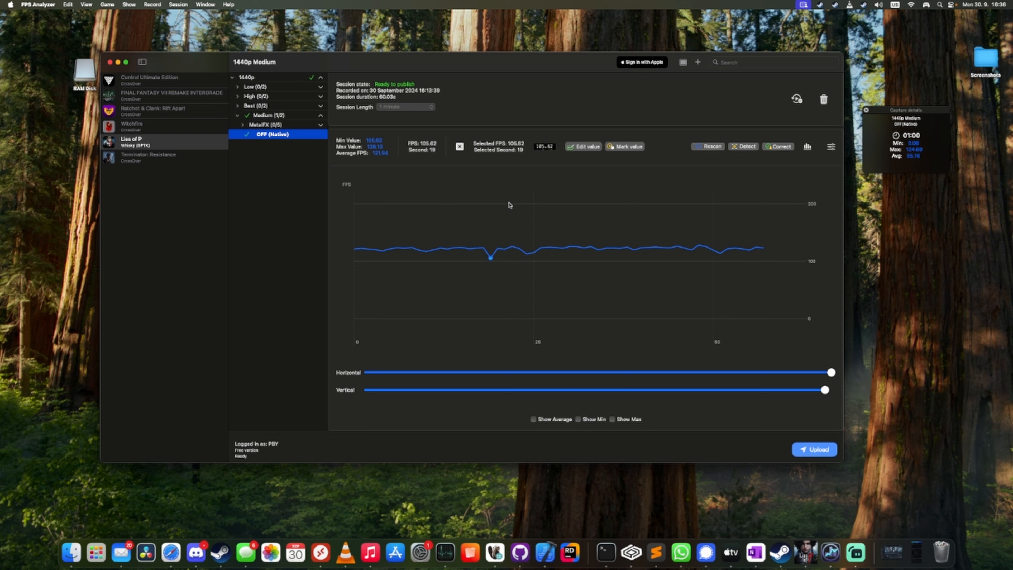
left_click(505, 249)
left_click(512, 247)
left_click(525, 256)
left_click(548, 249)
left_click(591, 248)
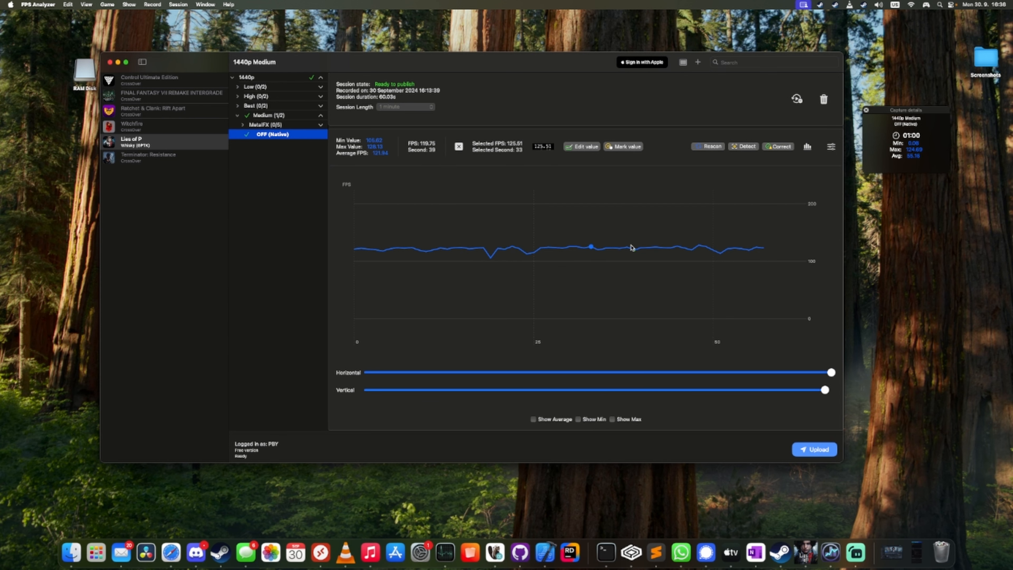